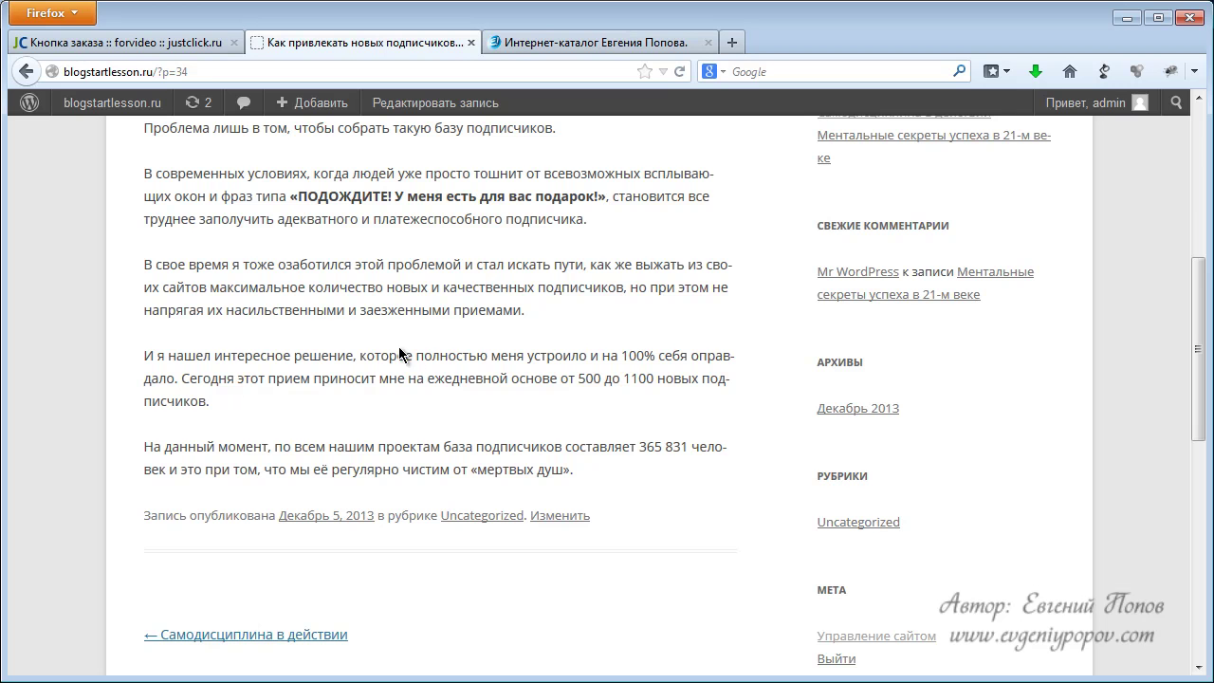
In the JustClick order button generator, expand the Без категории category and select the product [magnit] Магнит для подписчика 2.0
scroll(394, 357, "up", 2)
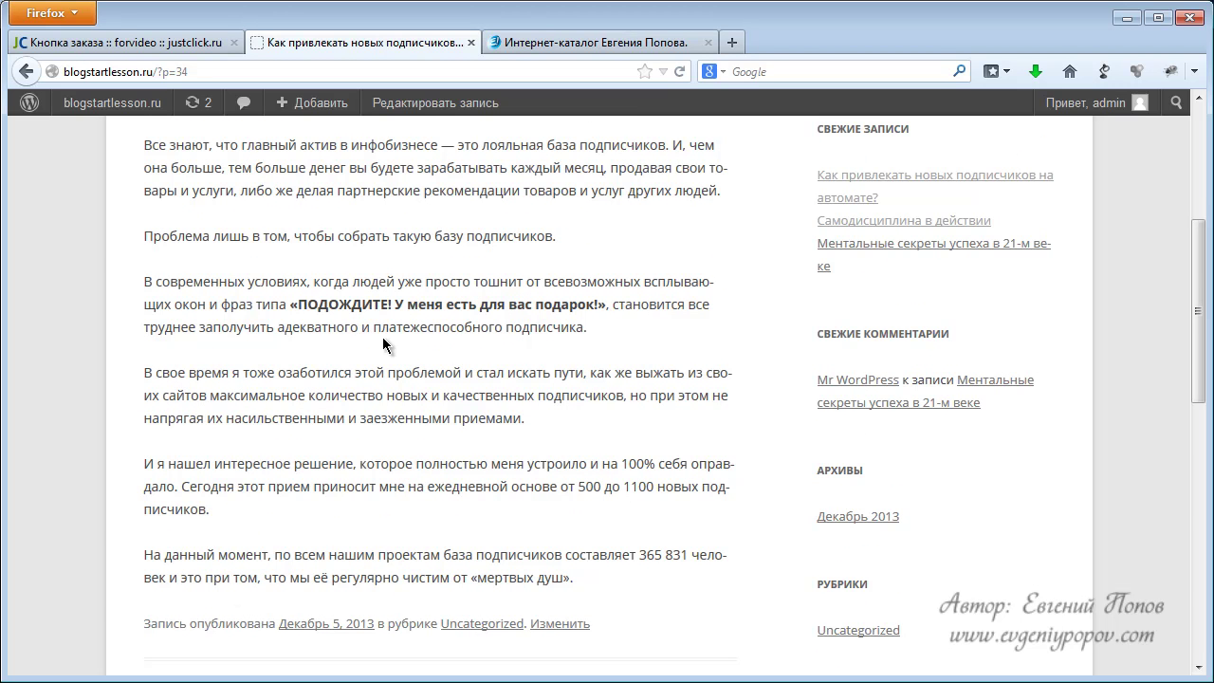
left_click(156, 41)
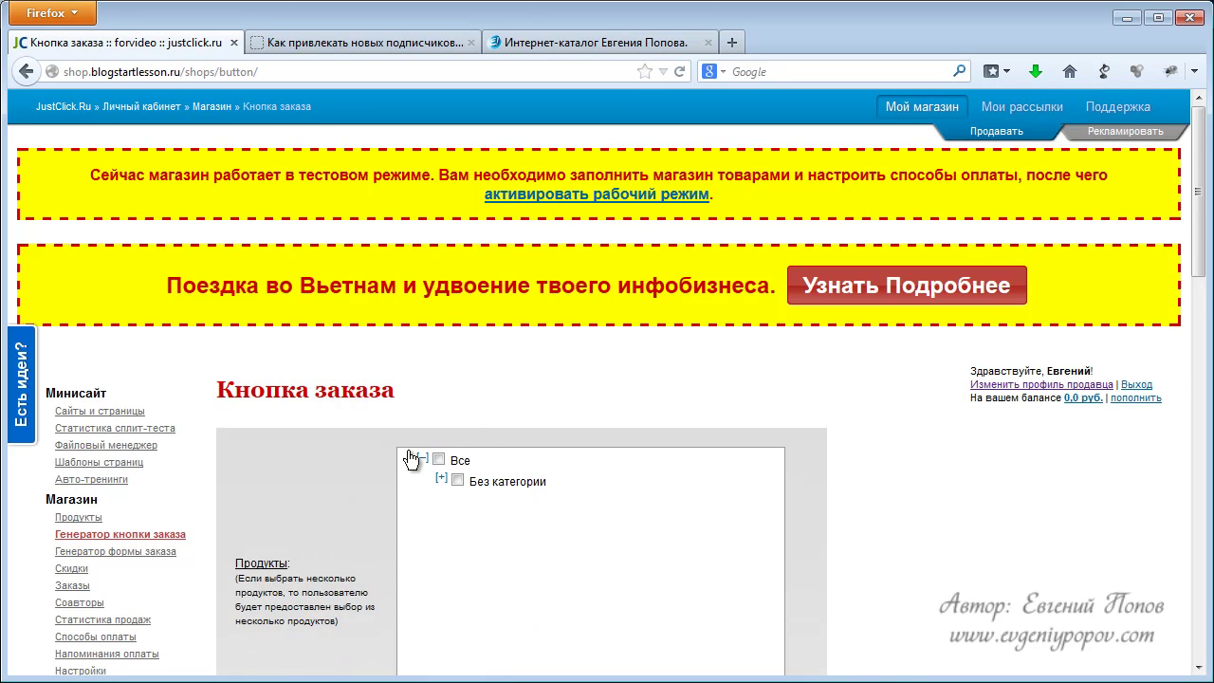
left_click(441, 479)
scroll(545, 489, "down", 2)
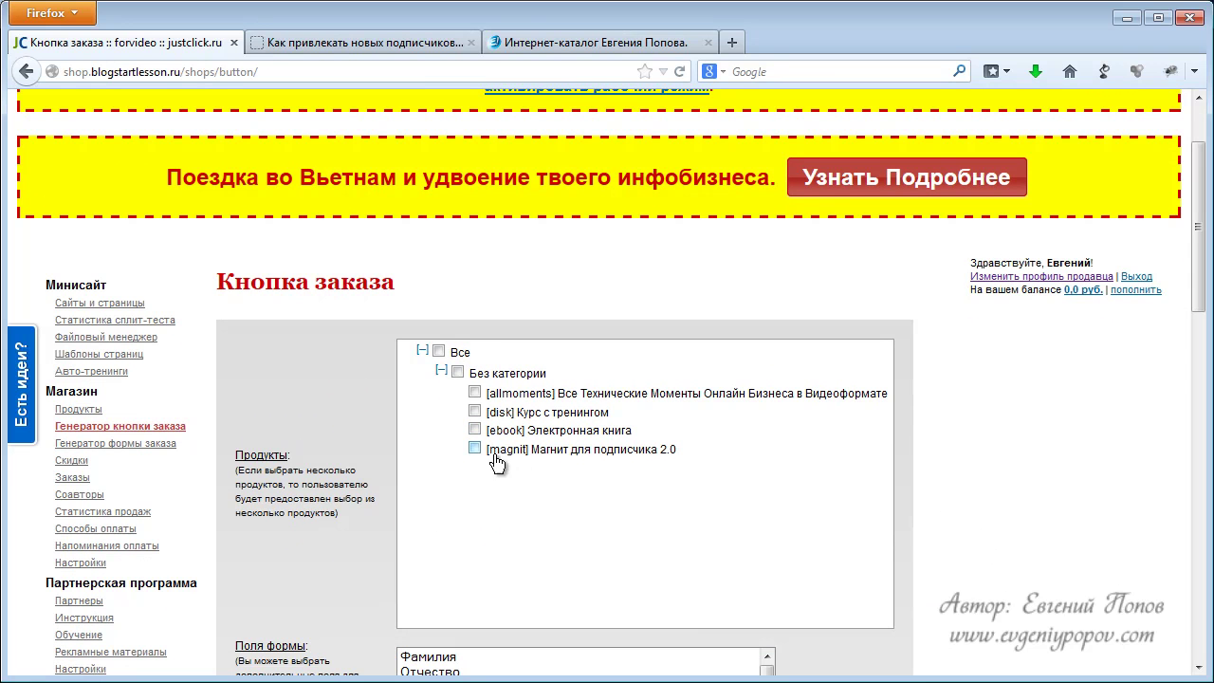
left_click(474, 448)
Try adding the products [ebook] Электронная книга and [disk] Курс с тренингом to the button, and clear both selections again
left_click(475, 430)
left_click(474, 413)
left_click(475, 413)
left_click(474, 429)
Review the button settings, test the Заказать button preview, look over its order page and return to the generator
scroll(492, 442, "down", 1)
scroll(493, 442, "down", 1)
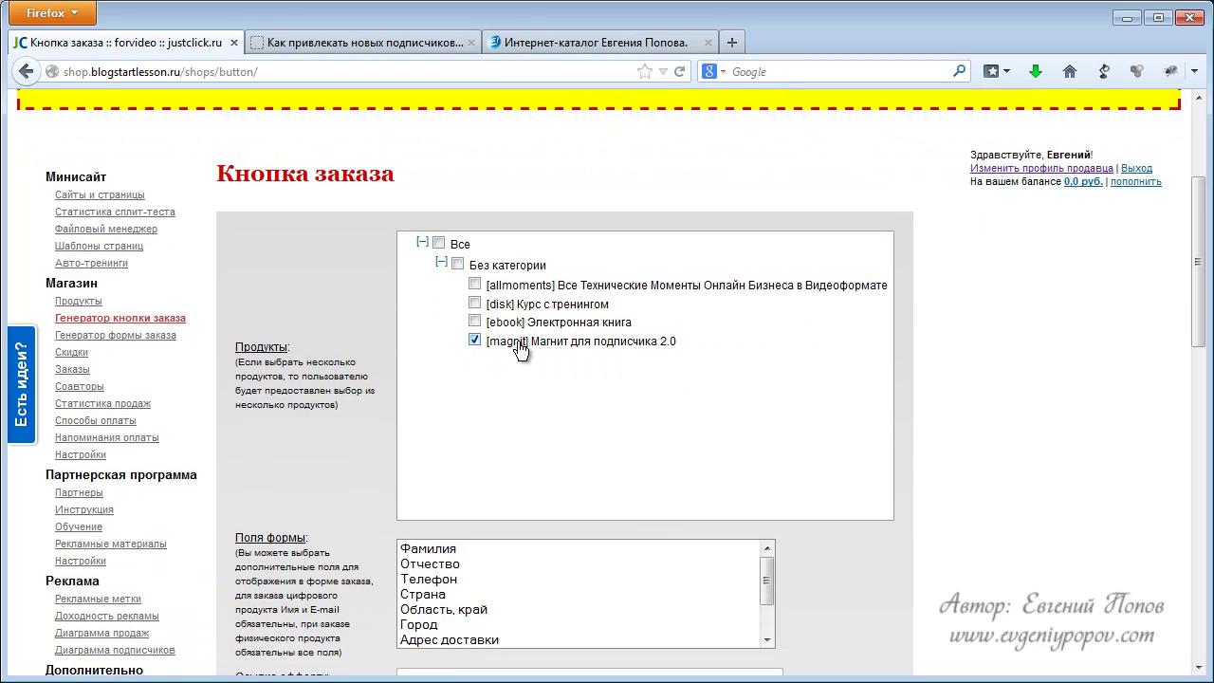
scroll(481, 458, "down", 2)
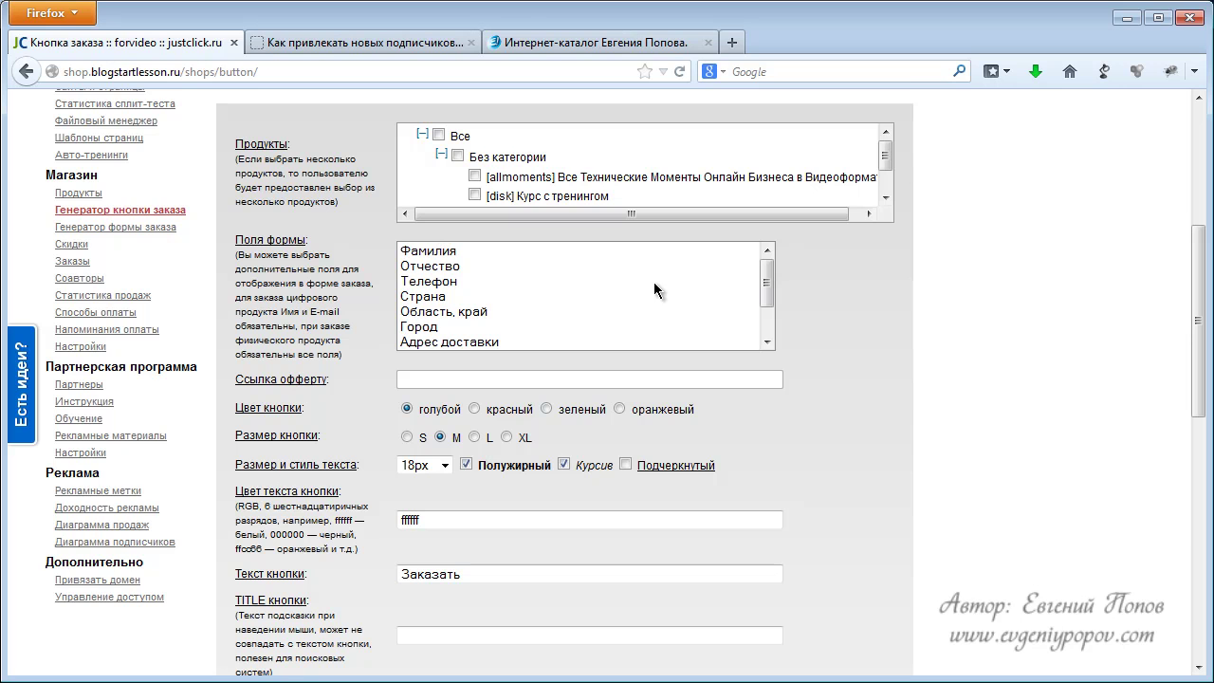
scroll(858, 378, "down", 7)
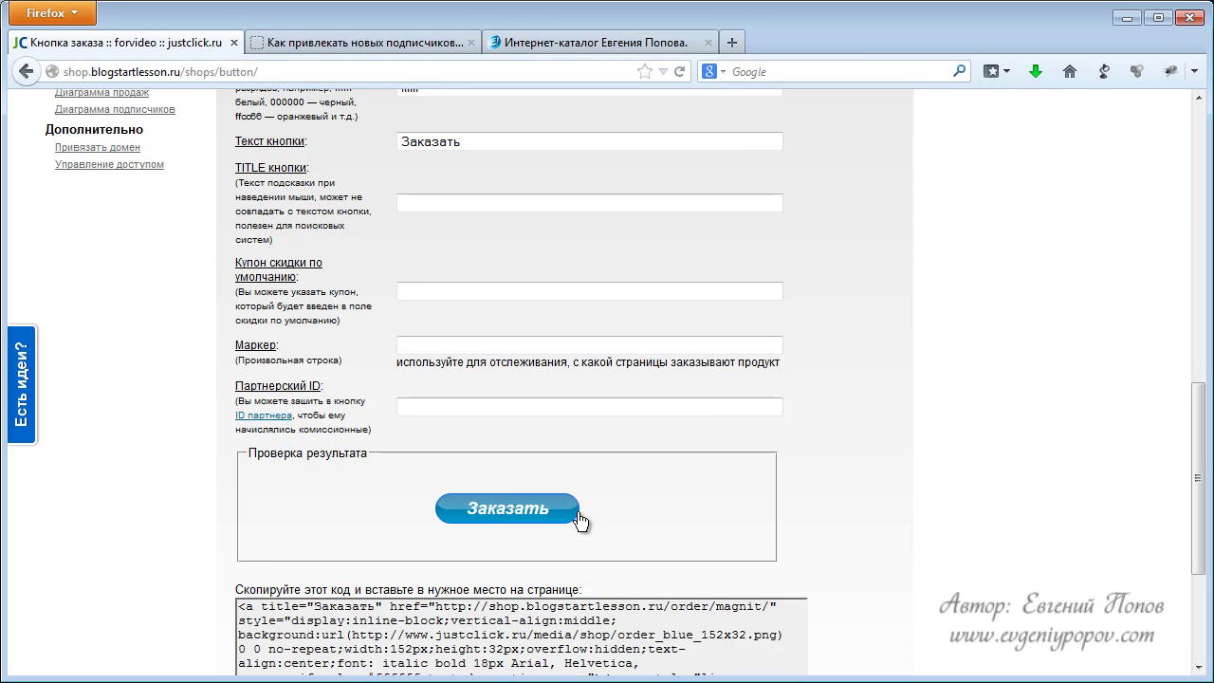
scroll(662, 482, "up", 4)
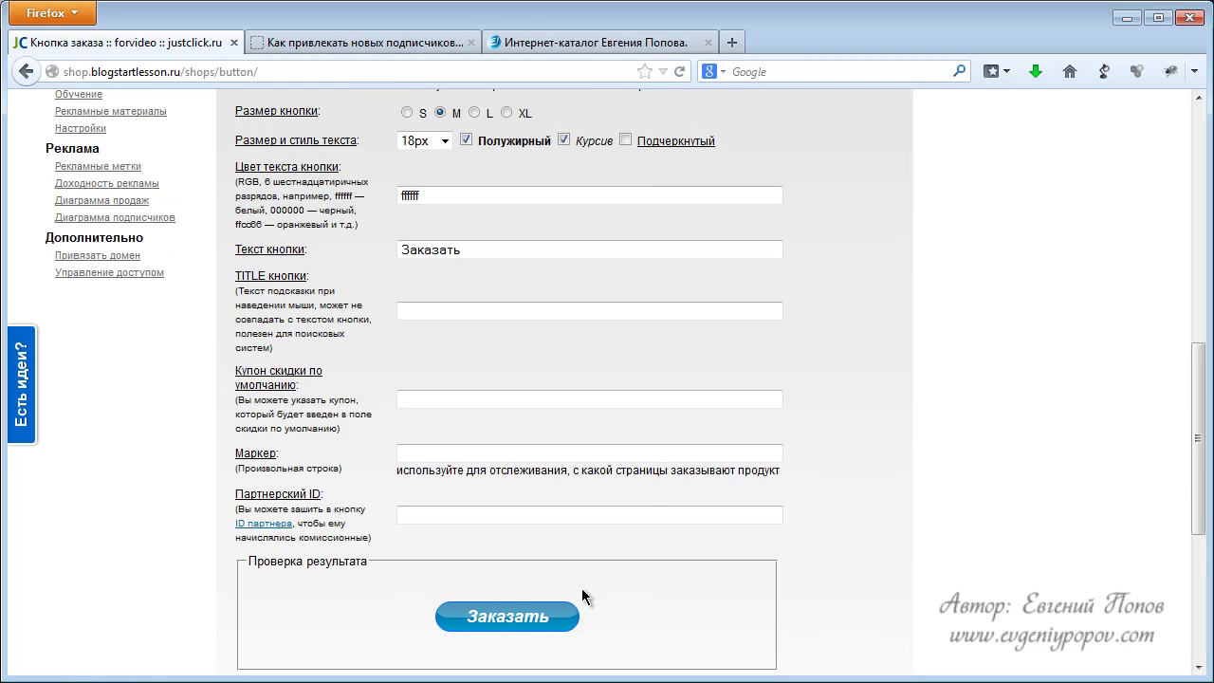
left_click(516, 614)
scroll(521, 615, "down", 7)
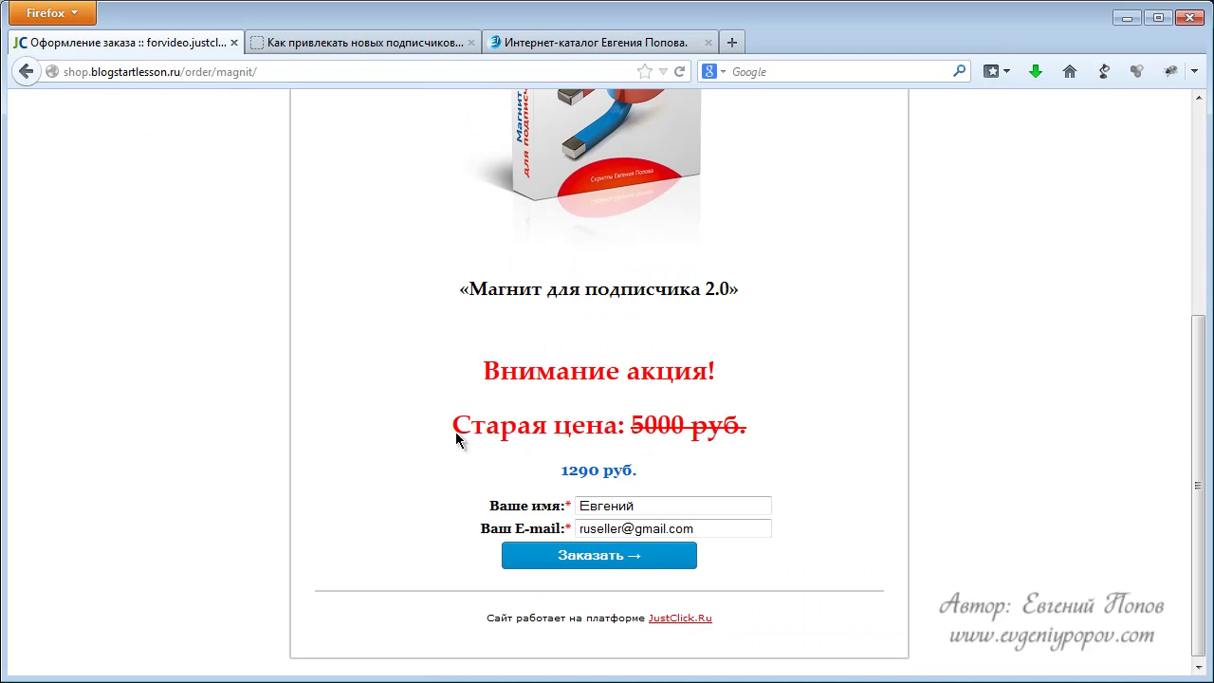
left_click(26, 71)
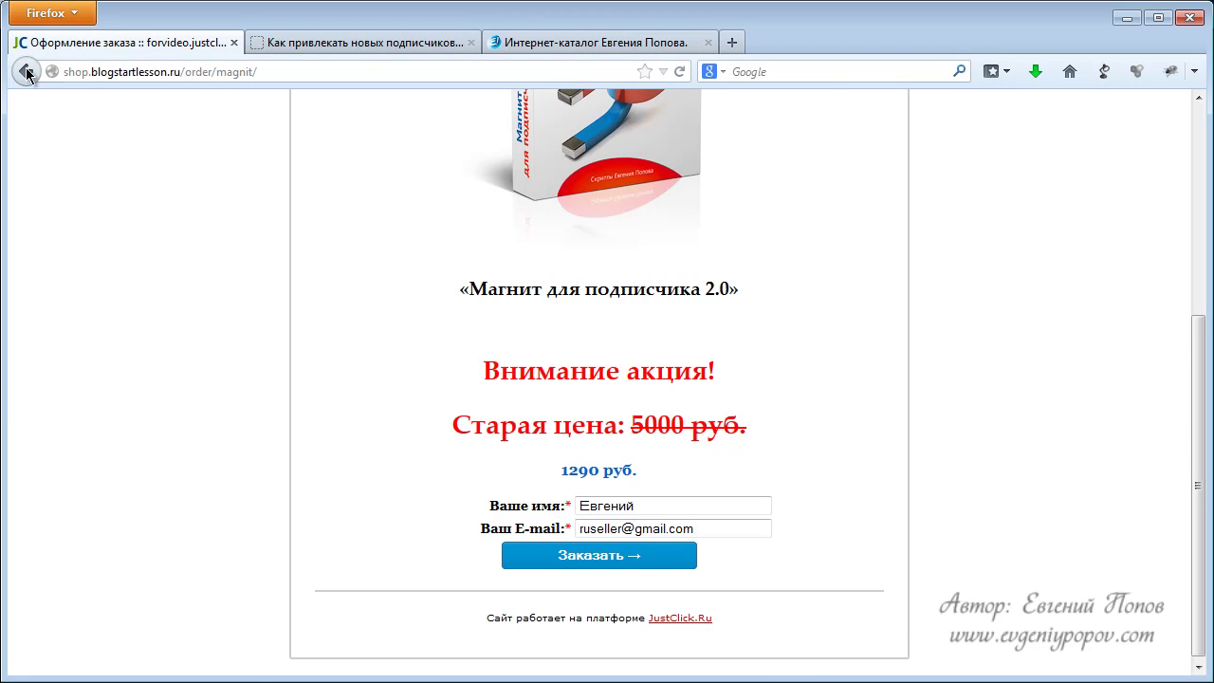
Reselect the product [magnit] Магнит для подписчика 2.0 in the Без категории category of the generator
scroll(495, 358, "up", 2)
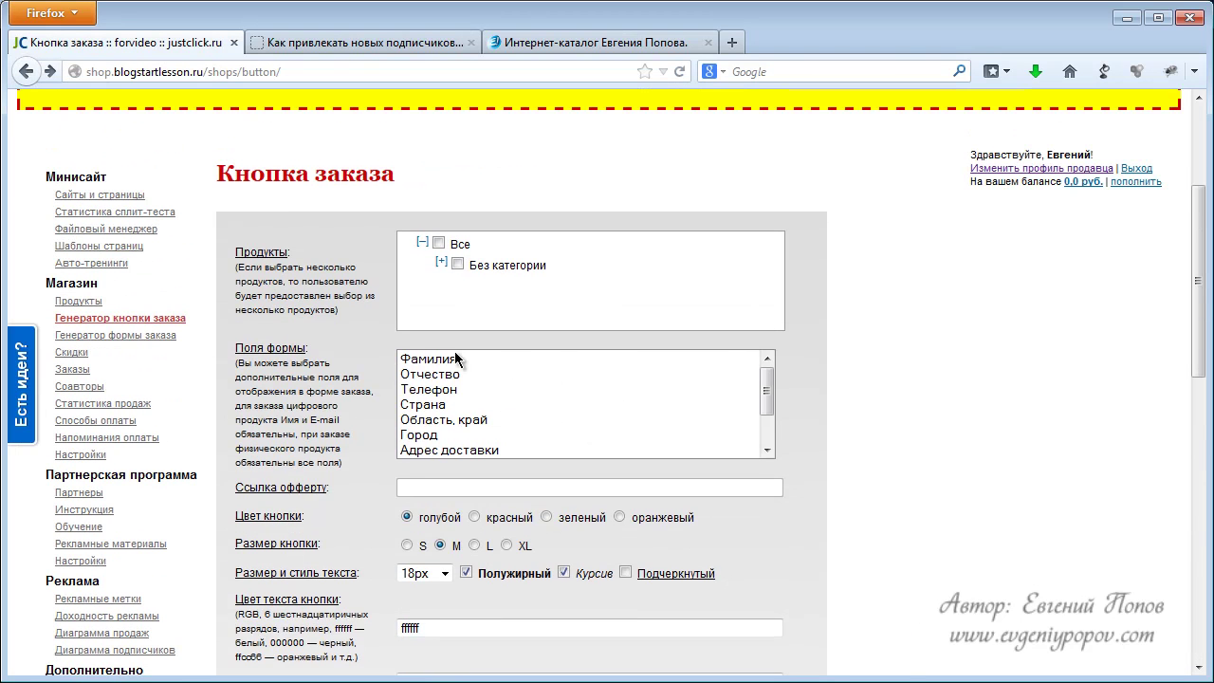
left_click(441, 261)
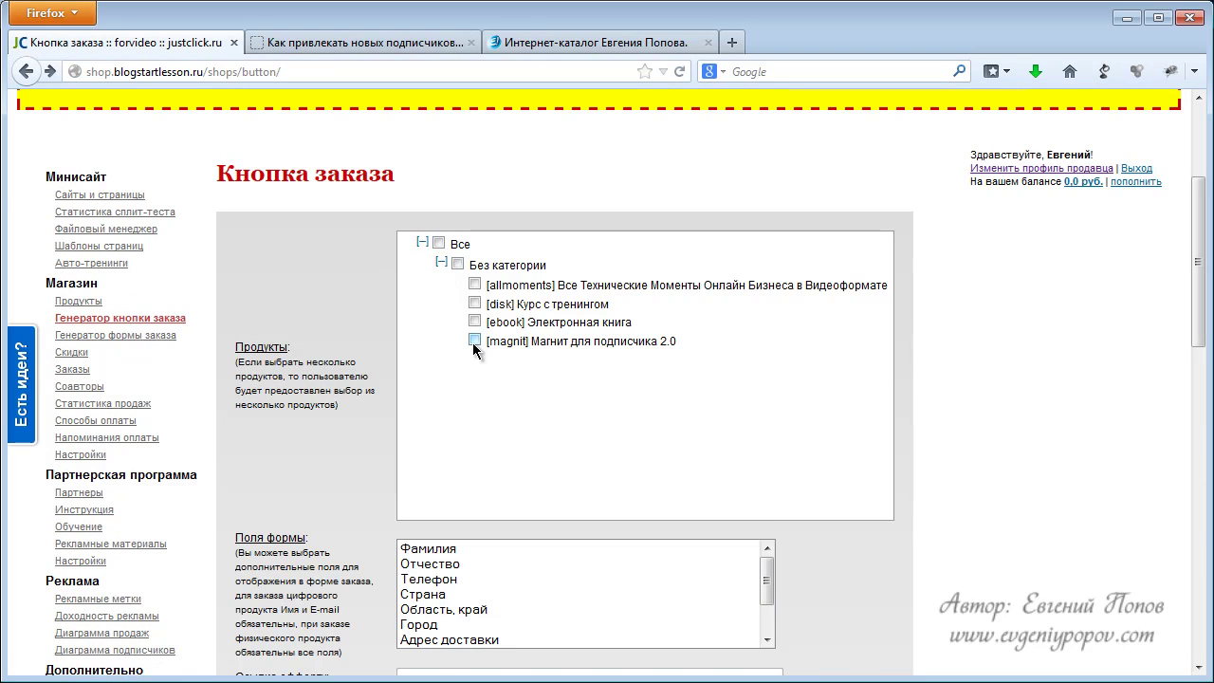
scroll(591, 371, "down", 5)
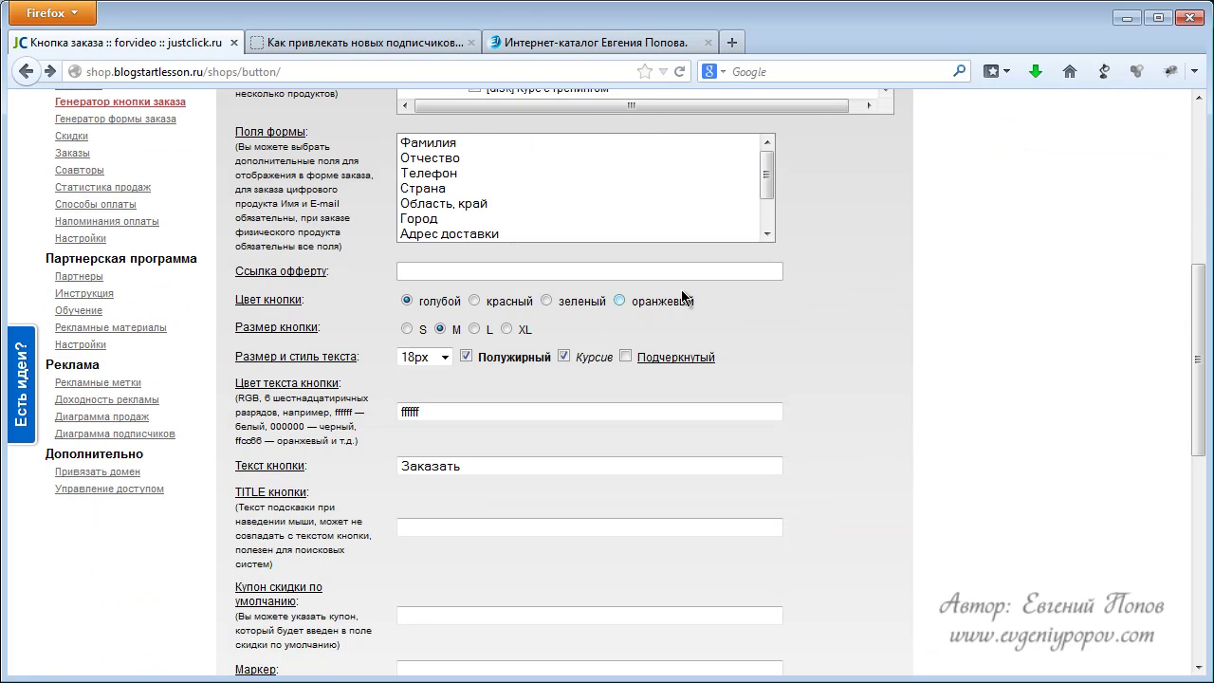
Review the form fields and offer link settings, view the public offer page on 1popov.ru and return to the generator
scroll(833, 313, "up", 2)
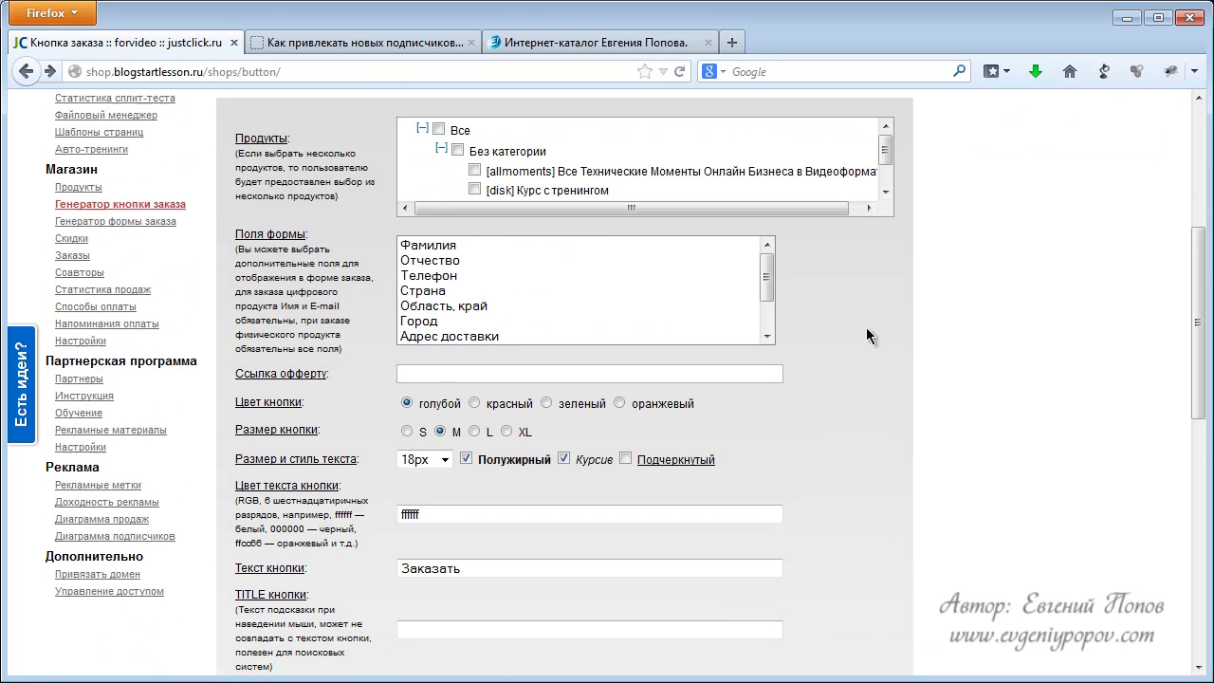
scroll(887, 349, "down", 2)
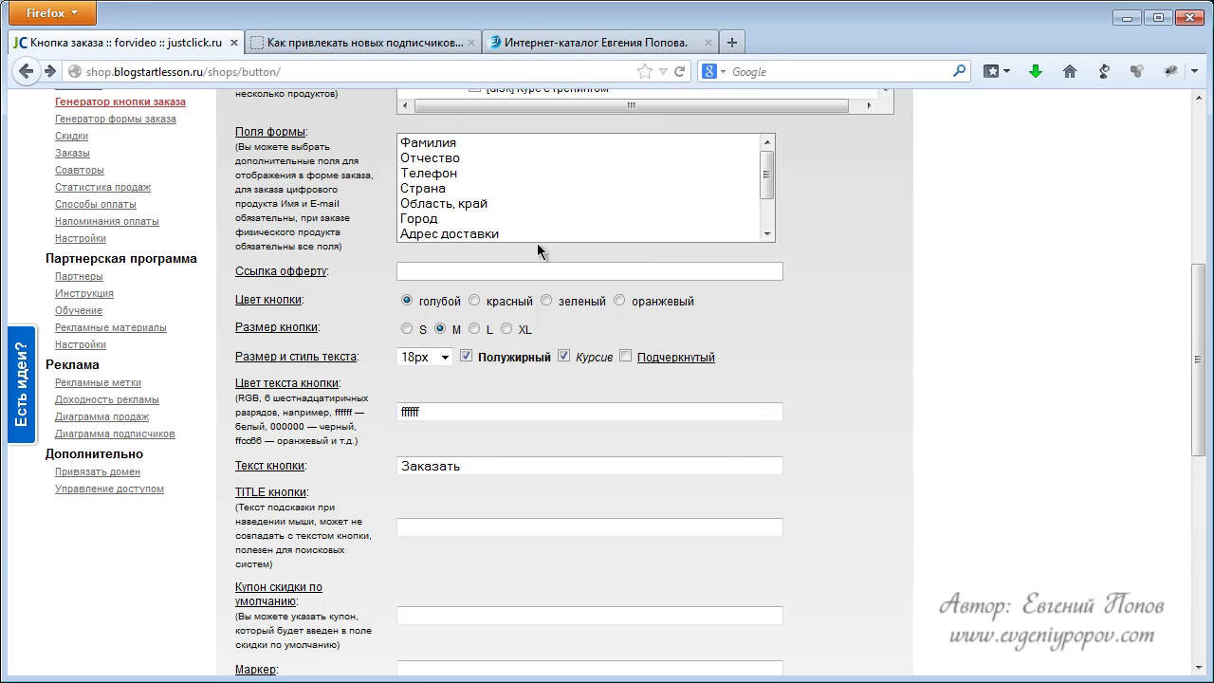
left_click(598, 42)
scroll(750, 455, "down", 3)
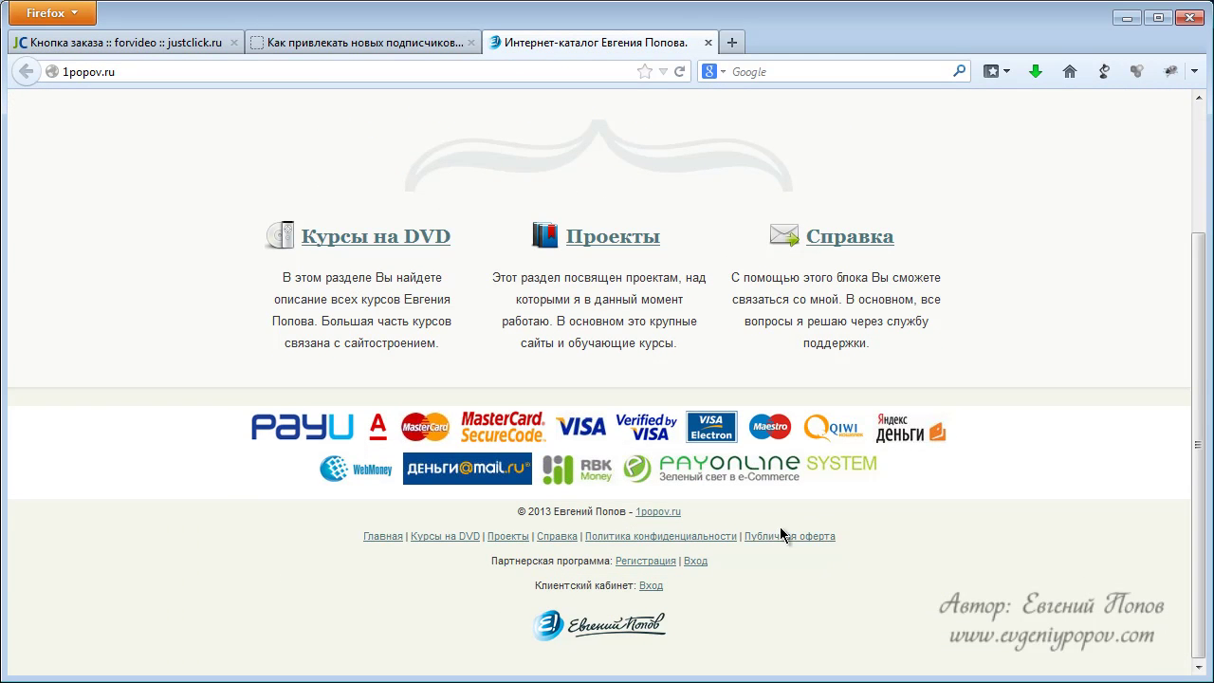
left_click(793, 537)
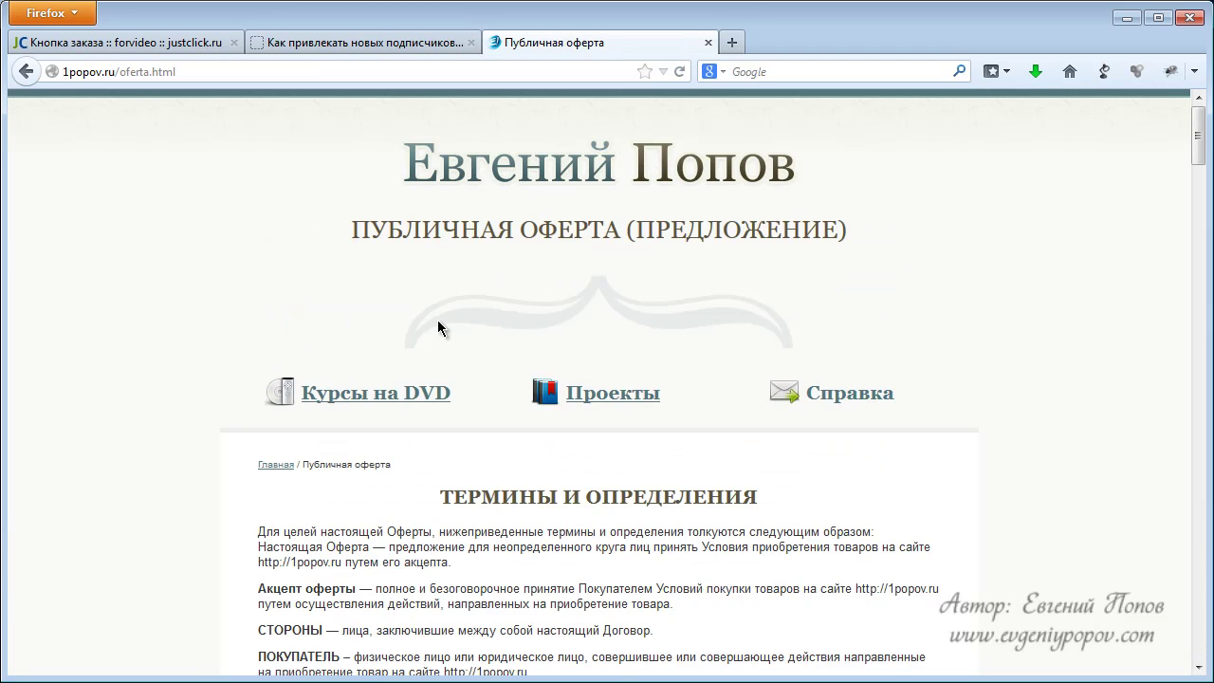
left_click(152, 42)
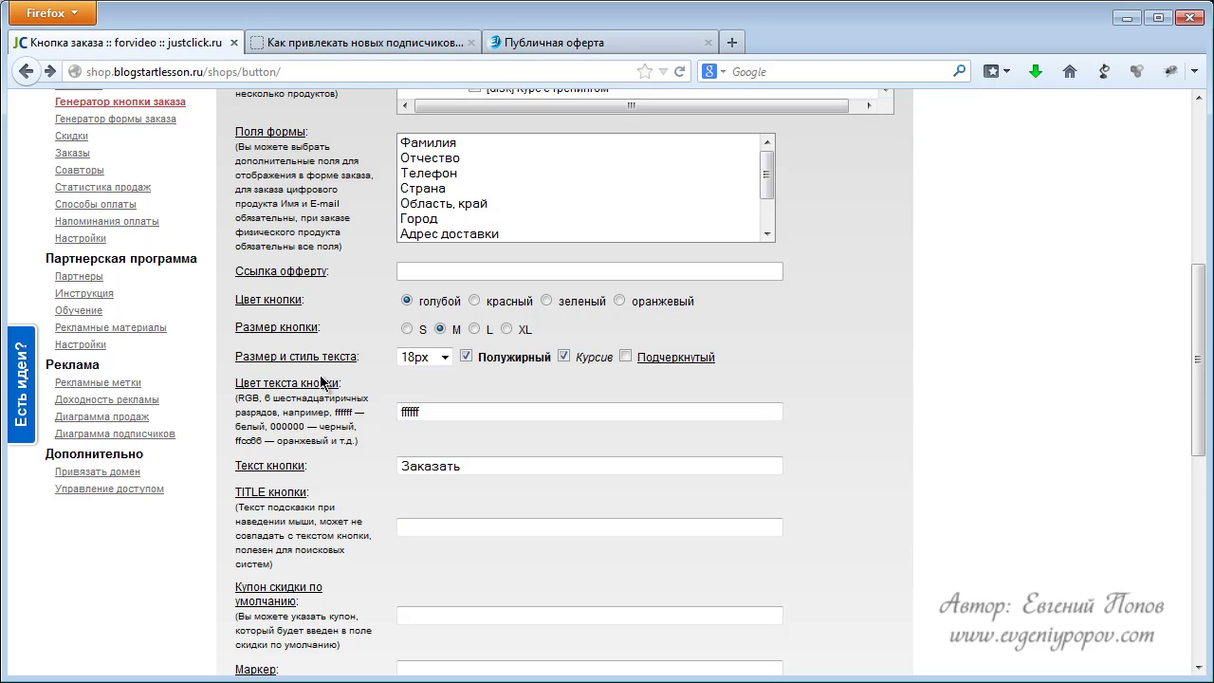
Set the order button's TITLE text to "Оформить заказ"
scroll(312, 373, "down", 3)
scroll(341, 303, "down", 2)
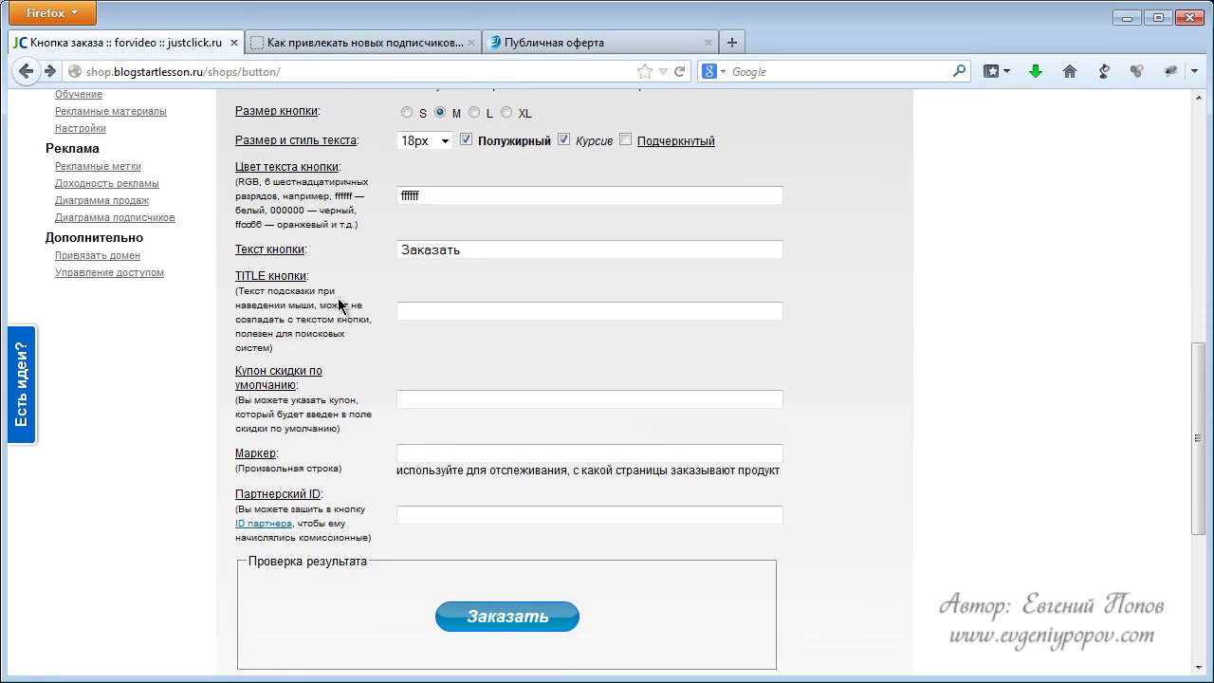
scroll(422, 293, "down", 2)
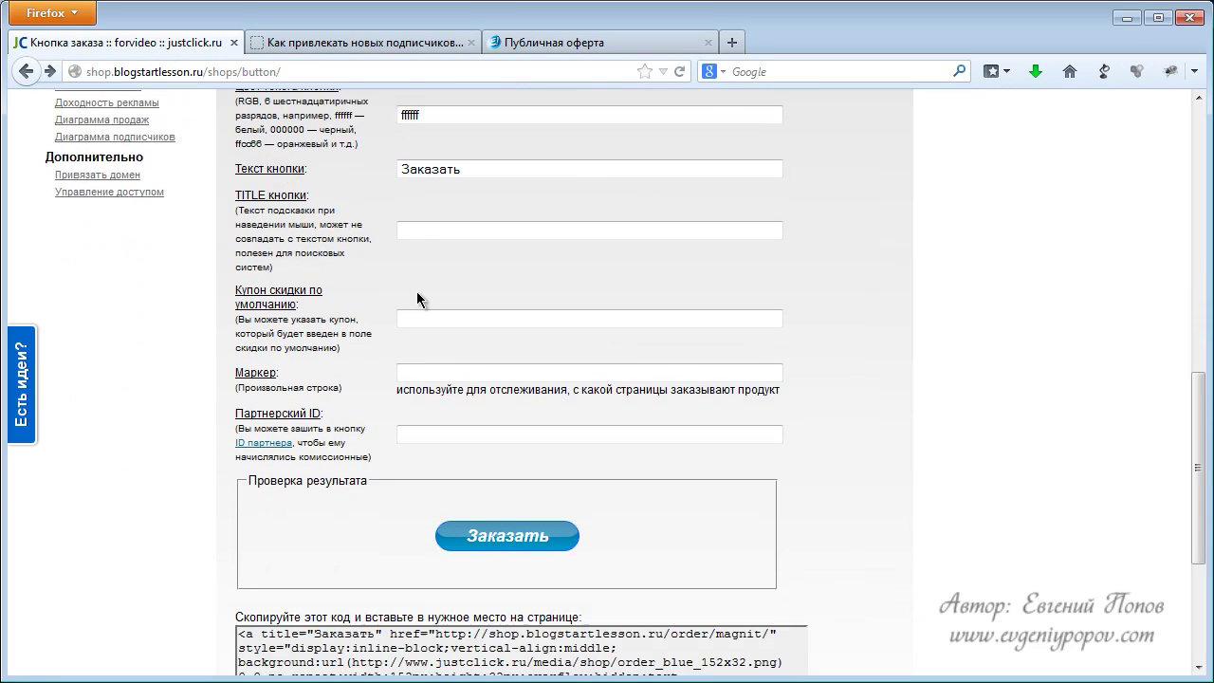
left_click(421, 205)
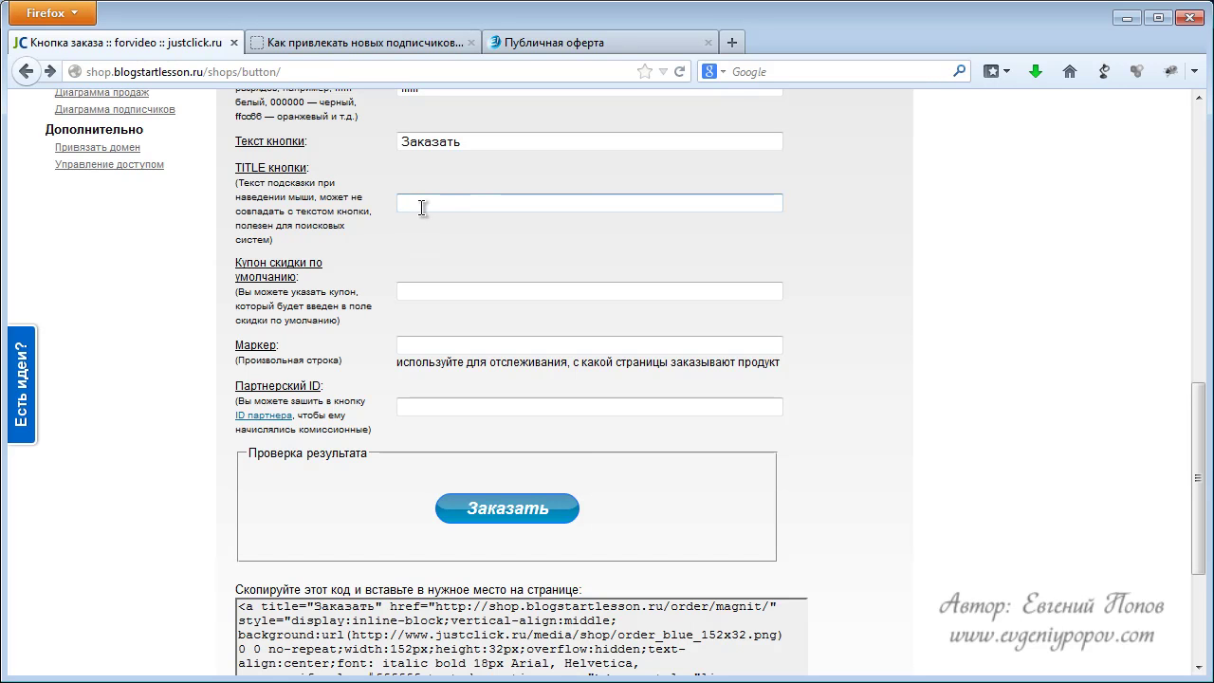
type("Оформ")
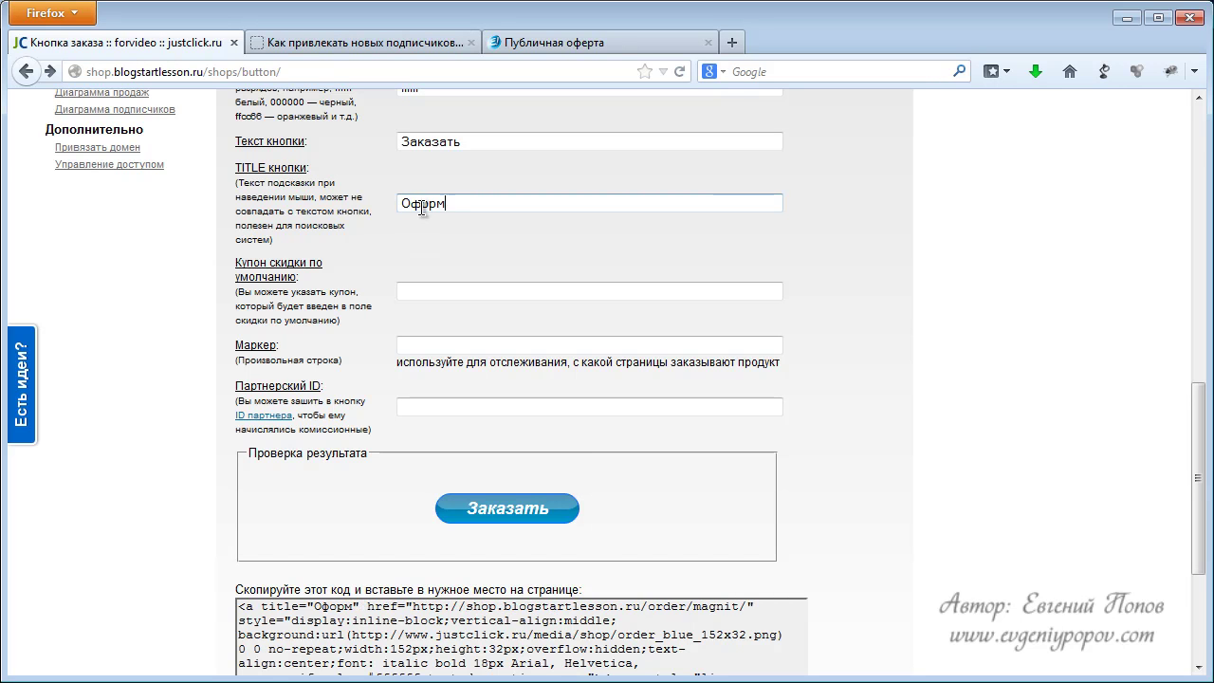
type("ить заказ")
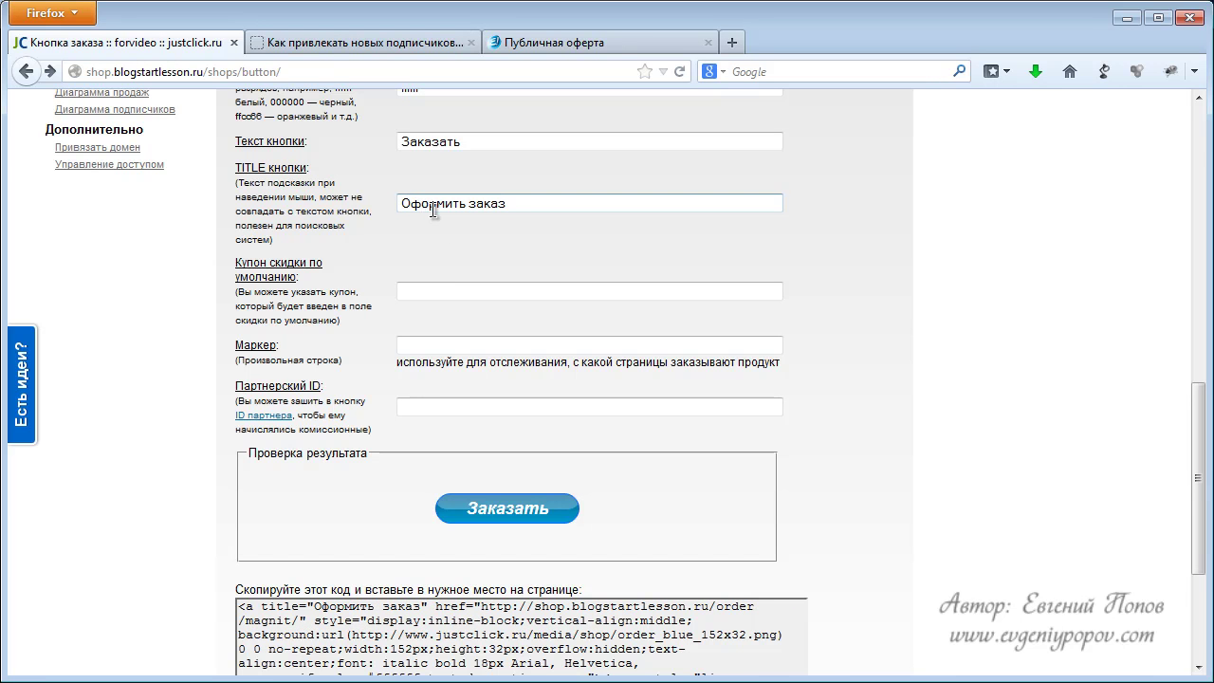
Examine the default discount coupon field, the blog post text and the shop's Скидки section without changing any settings
left_click(423, 294)
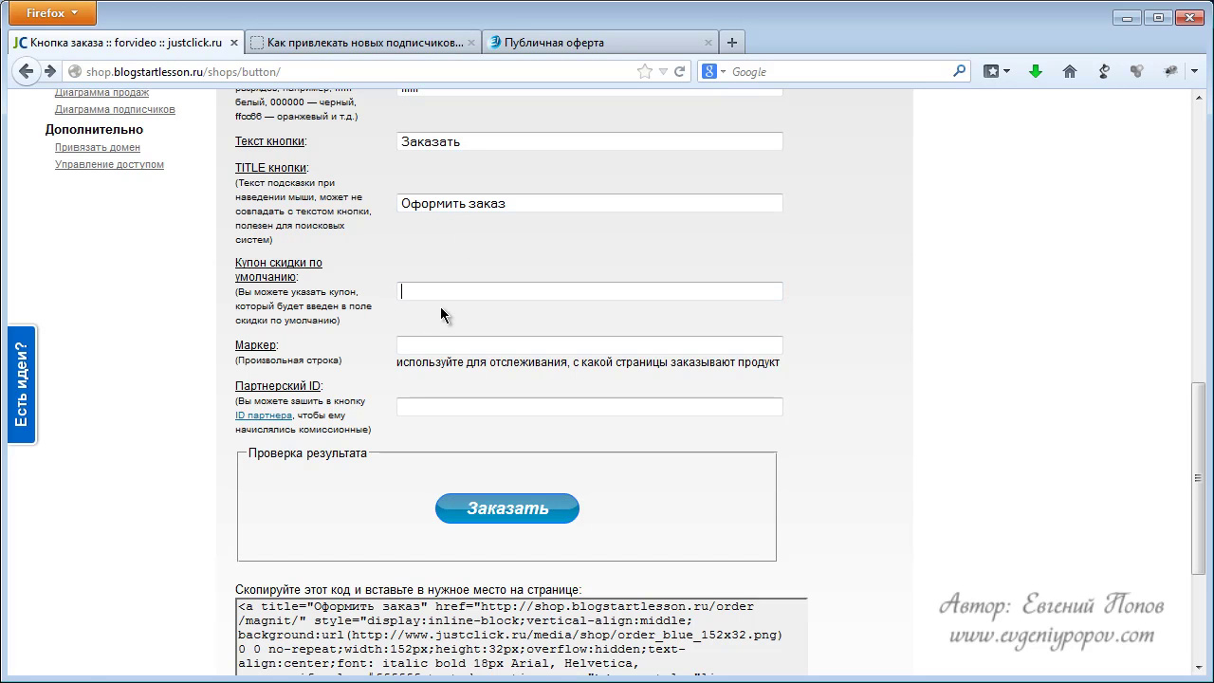
left_click(361, 50)
scroll(417, 232, "up", 3)
scroll(315, 394, "down", 7)
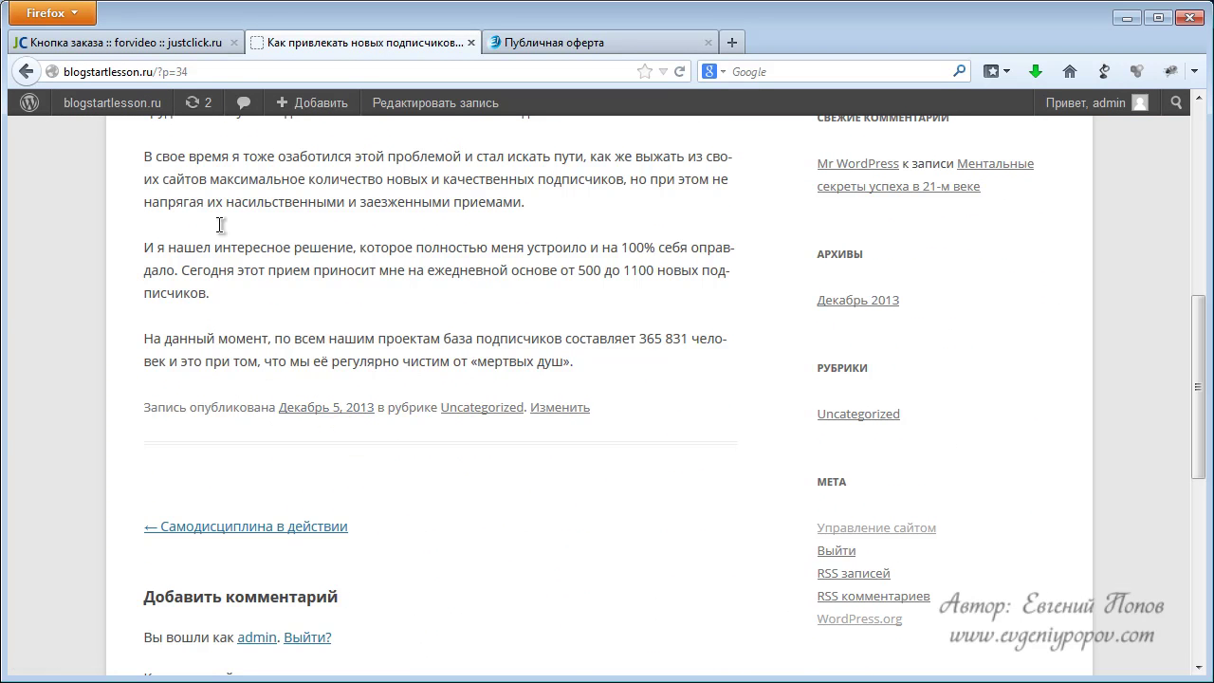
left_click(152, 48)
scroll(263, 322, "up", 4)
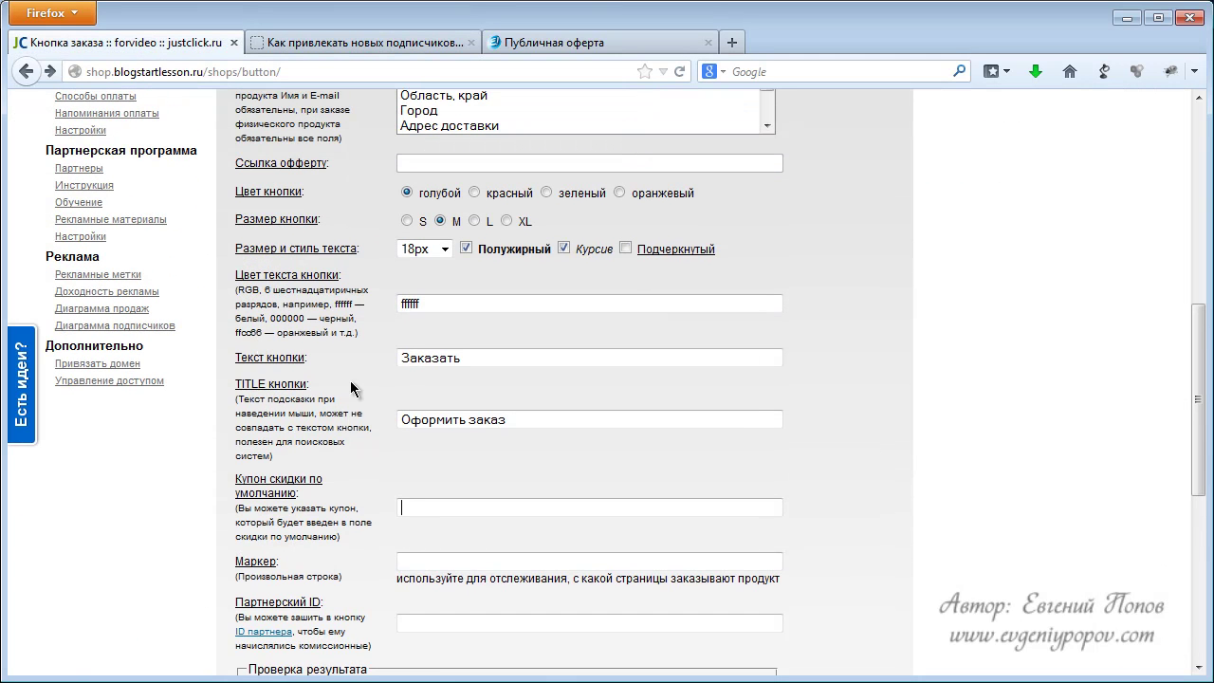
left_click(410, 509)
scroll(404, 491, "up", 3)
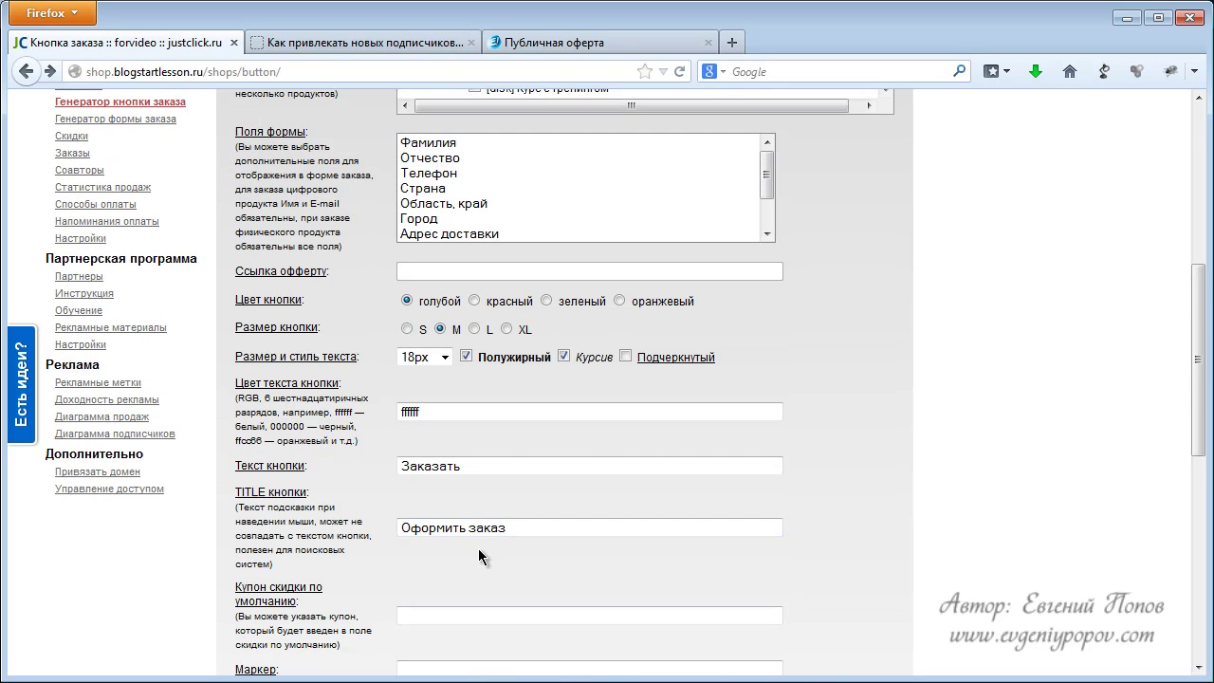
scroll(479, 550, "up", 2)
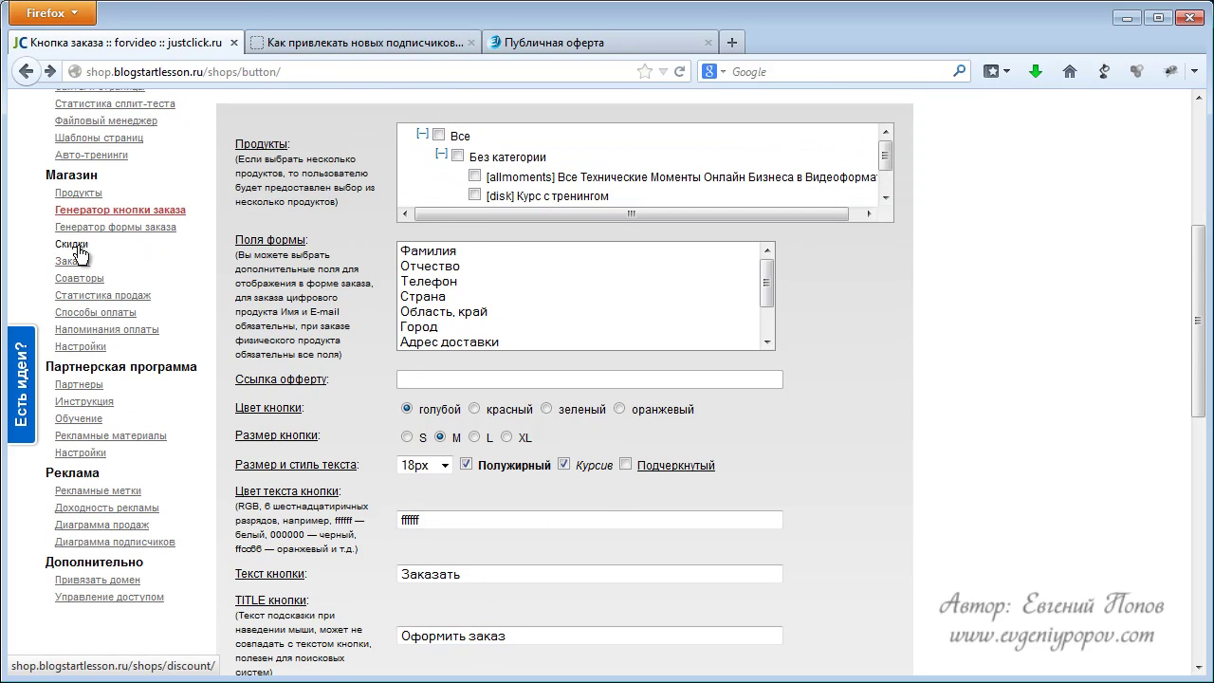
scroll(601, 377, "down", 5)
scroll(600, 377, "down", 3)
Copy "Как привлекать новых подписчиков" from the blog post's heading into the order button's Маркер field
left_click(418, 347)
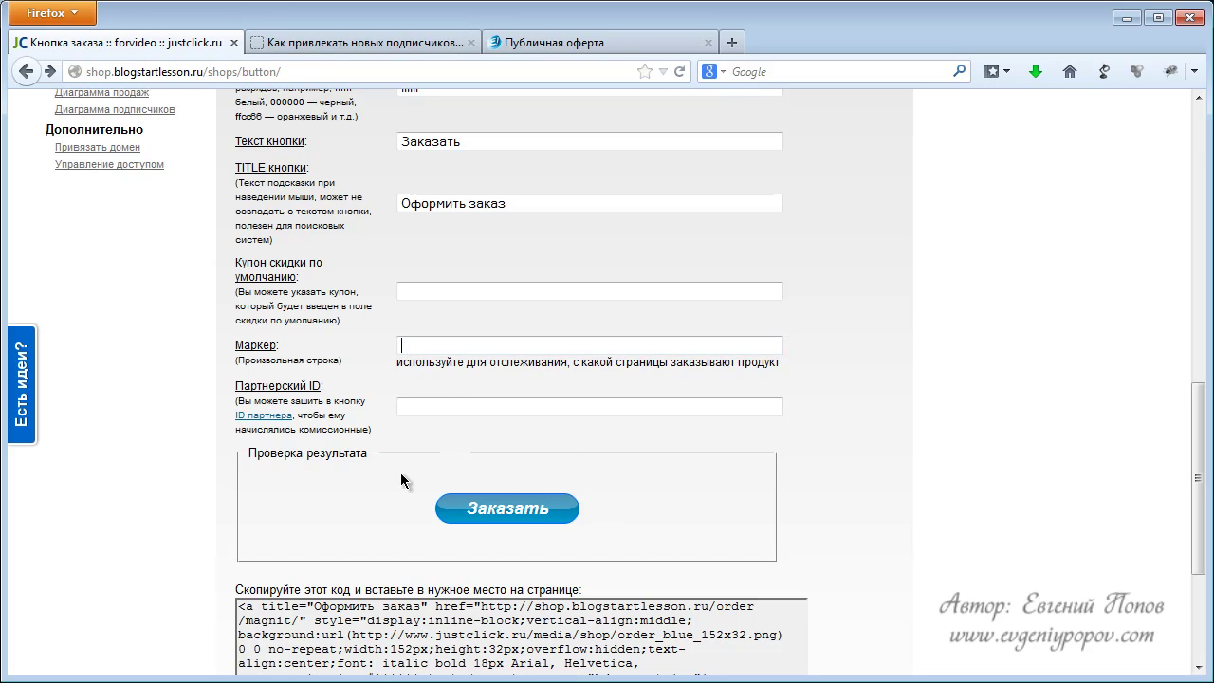
left_click(337, 46)
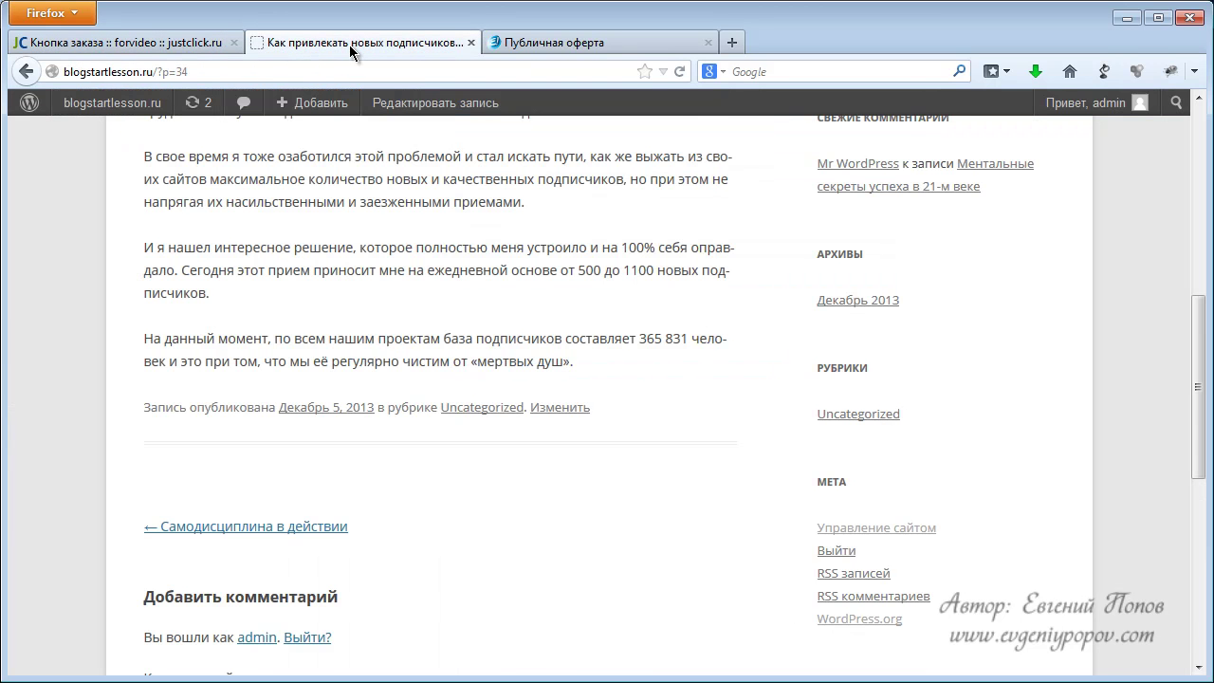
scroll(308, 233, "up", 5)
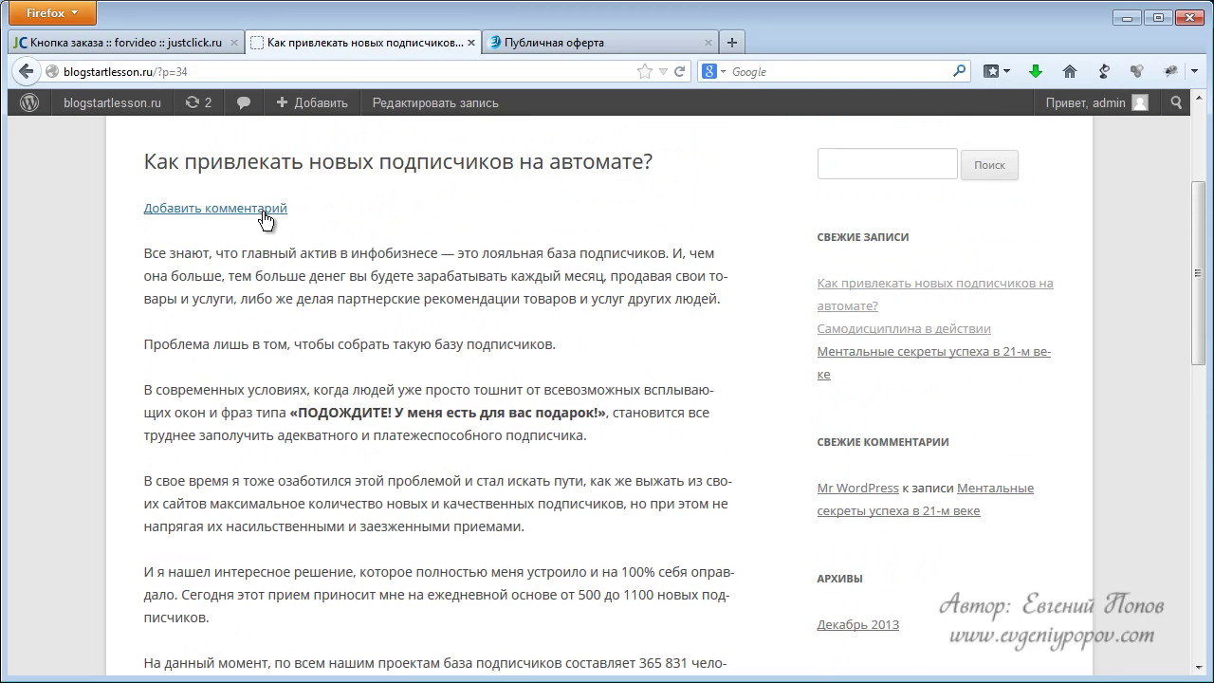
left_click_drag(143, 161, 514, 164)
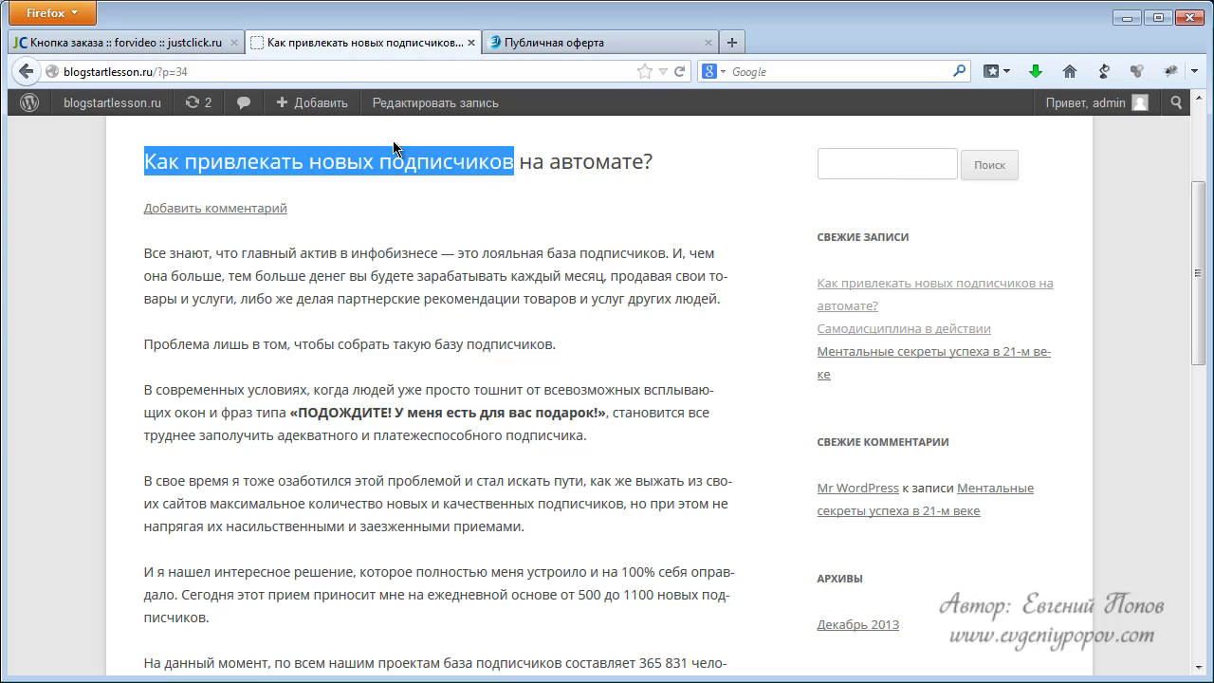
left_click(149, 71)
right_click(159, 155)
left_click(197, 176)
left_click(136, 42)
left_click(408, 346)
key("ctrl+v")
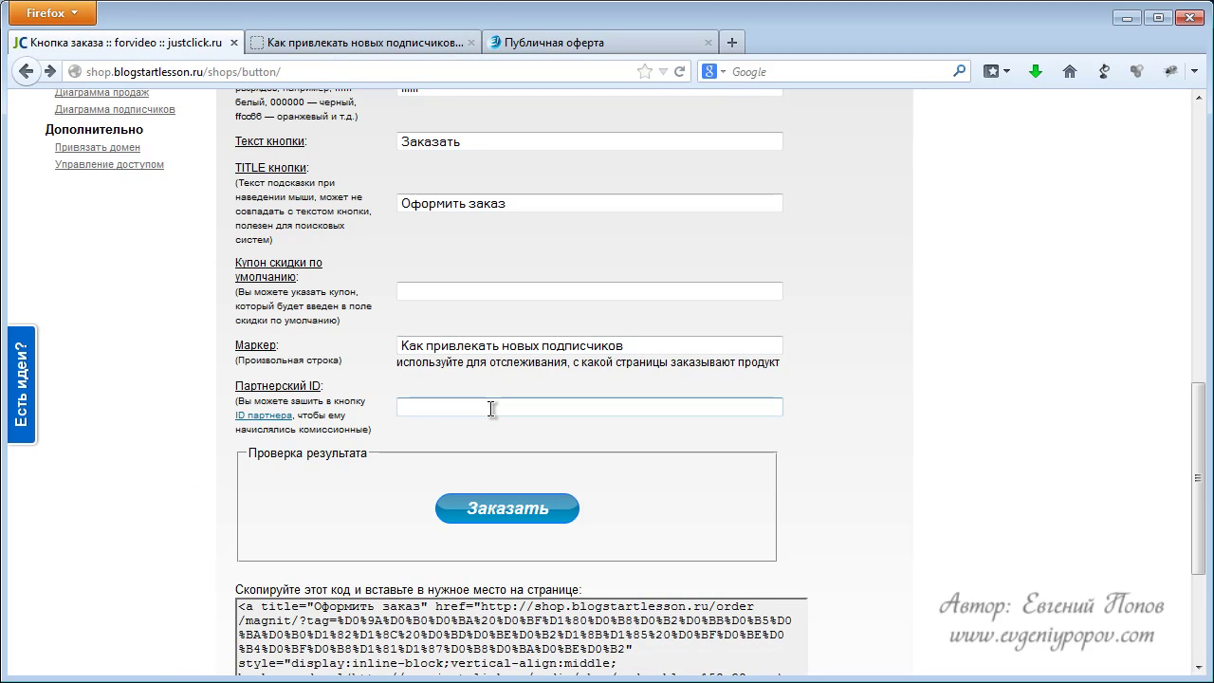
left_click(459, 406)
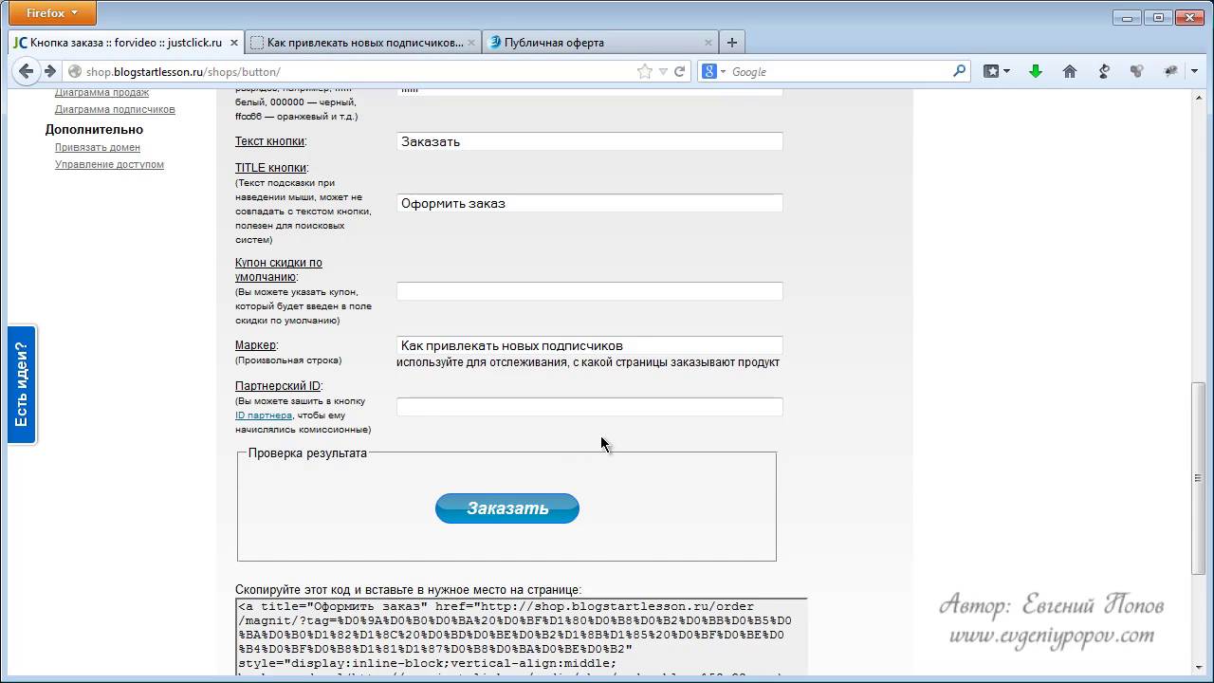
Copy the complete generated HTML code of the order button and return to the blog post
scroll(569, 427, "down", 2)
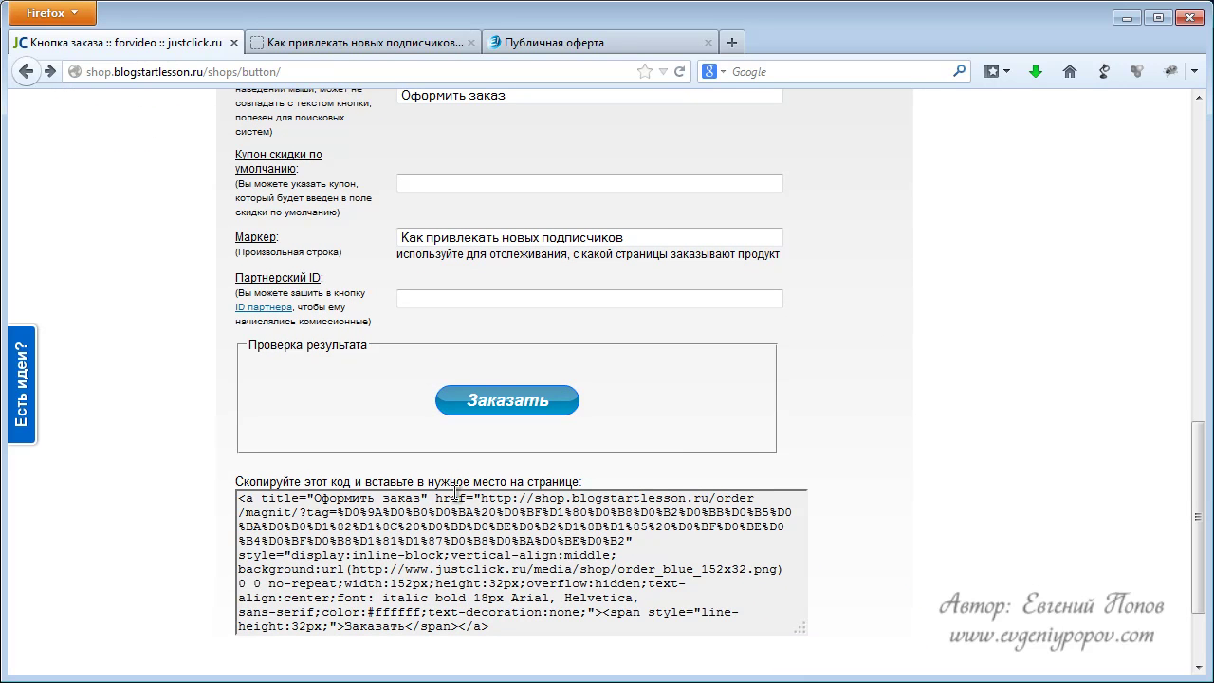
left_click(278, 525)
right_click(338, 535)
left_click(400, 579)
left_click(379, 42)
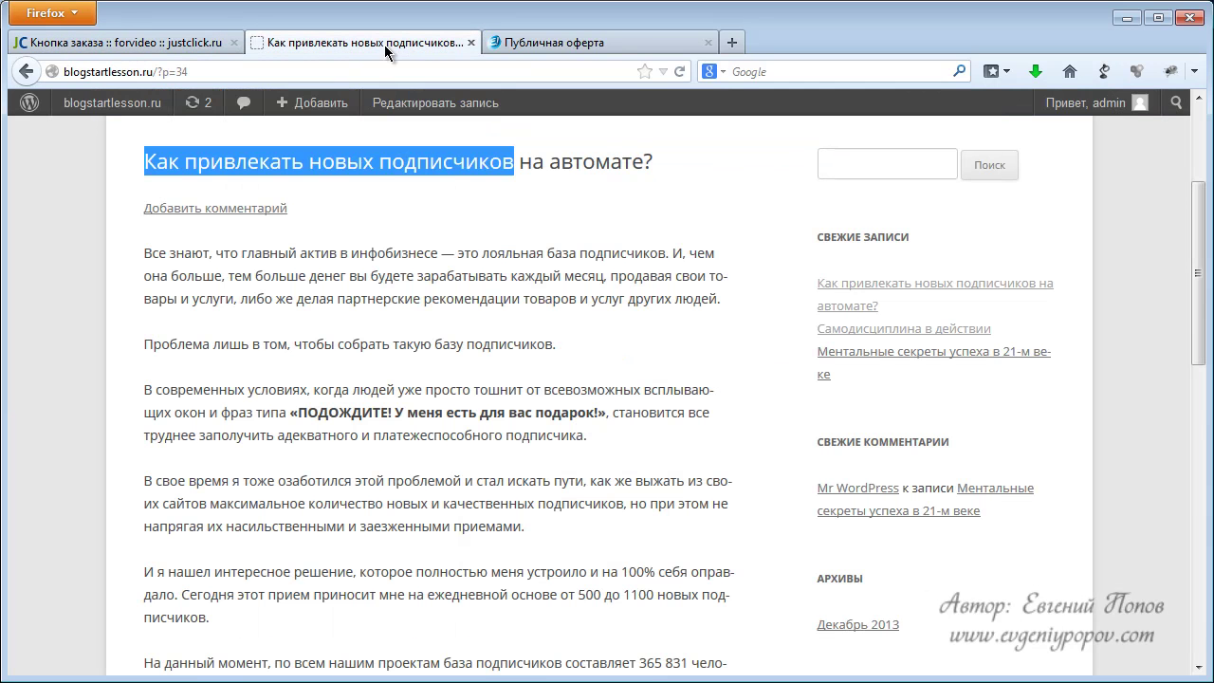
Open the blog post "Как привлекать новых подписчиков на автомате?" for editing and view the end of its text
left_click(465, 249)
scroll(465, 249, "down", 5)
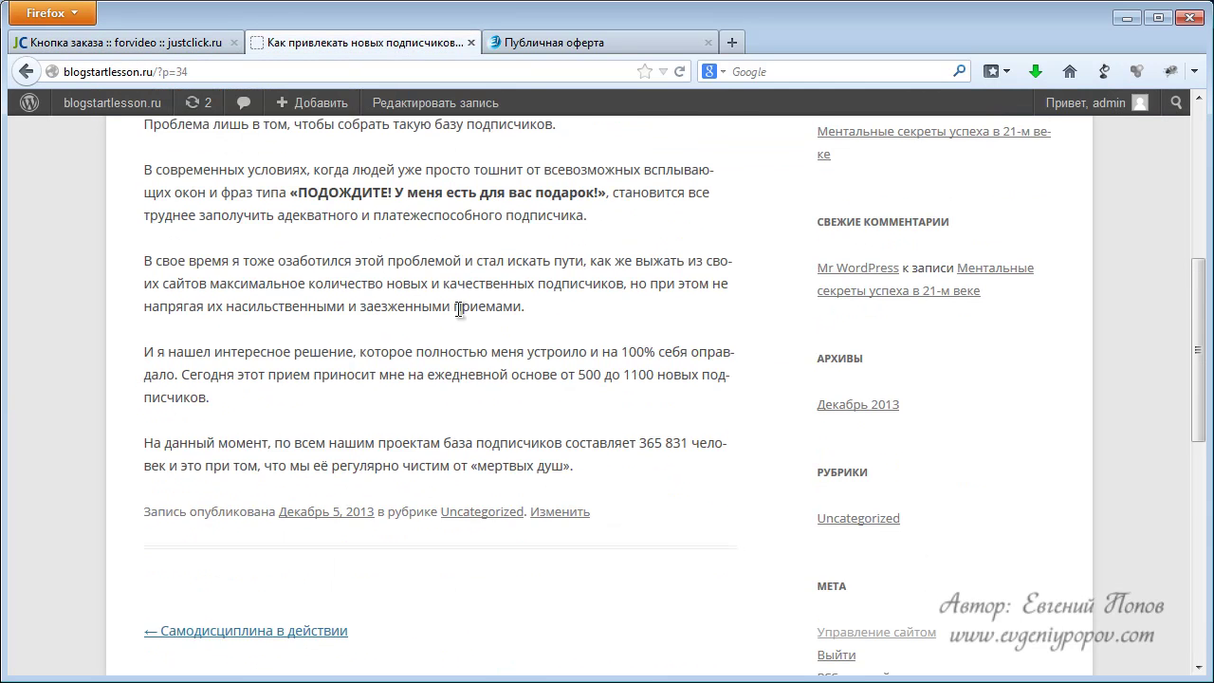
scroll(379, 300, "up", 8)
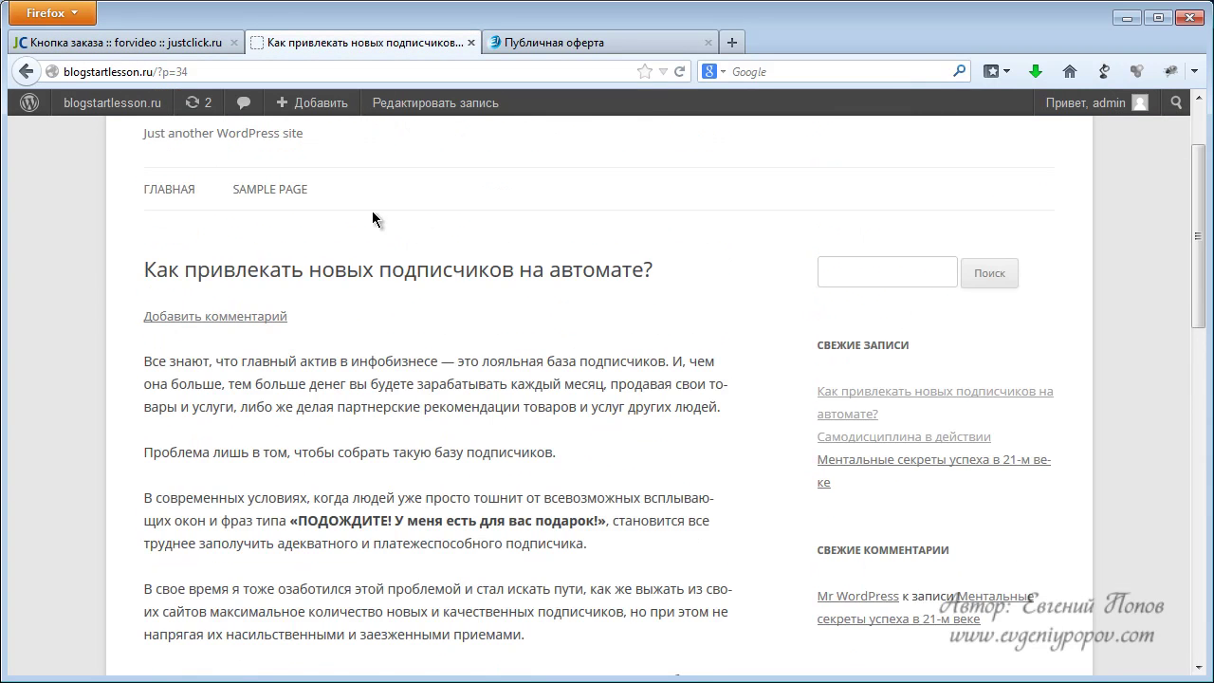
left_click(383, 107)
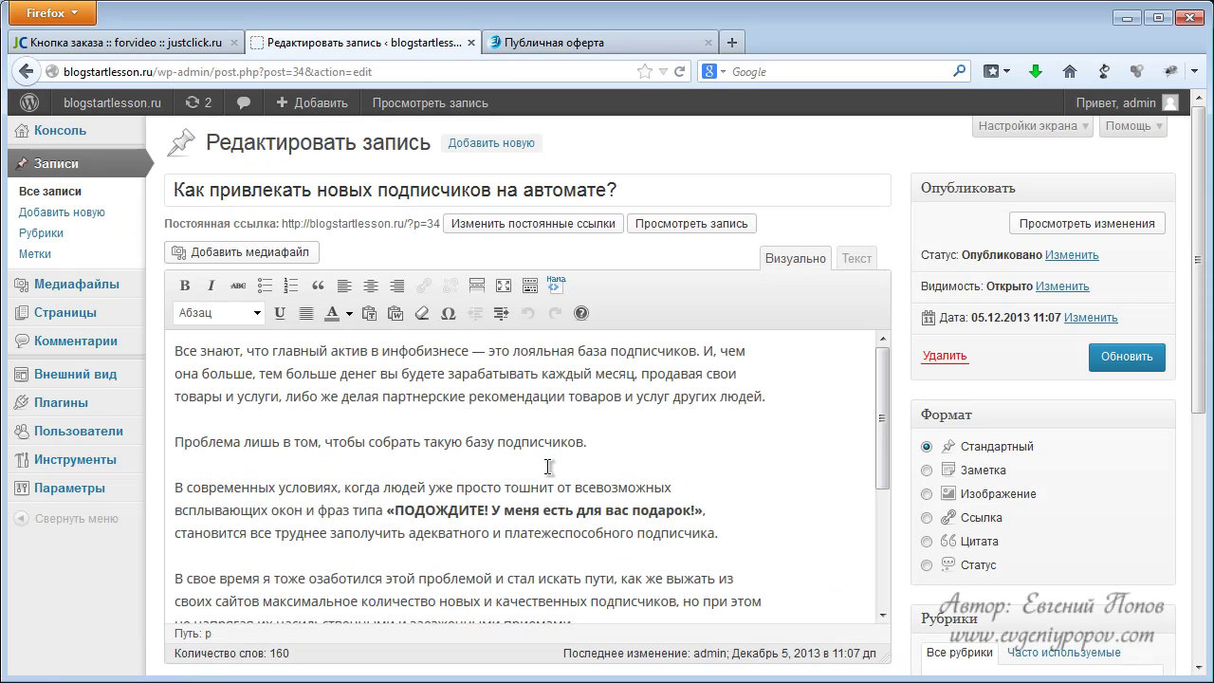
scroll(601, 472, "down", 8)
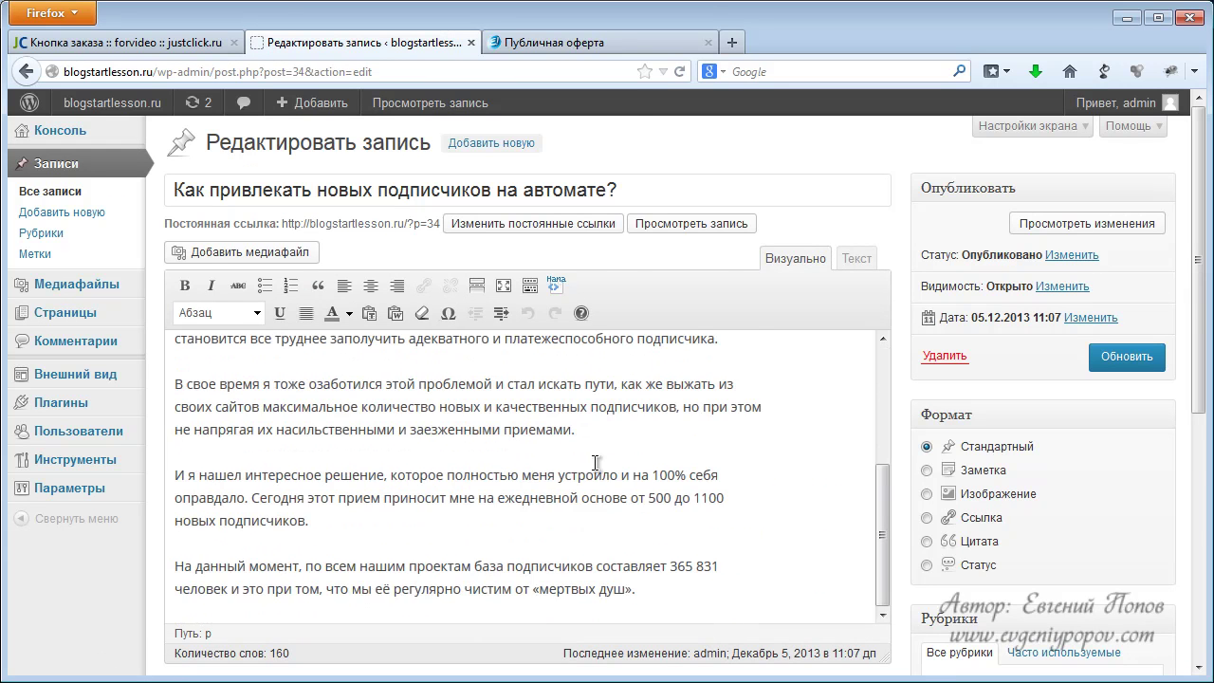
scroll(633, 380, "up", 3)
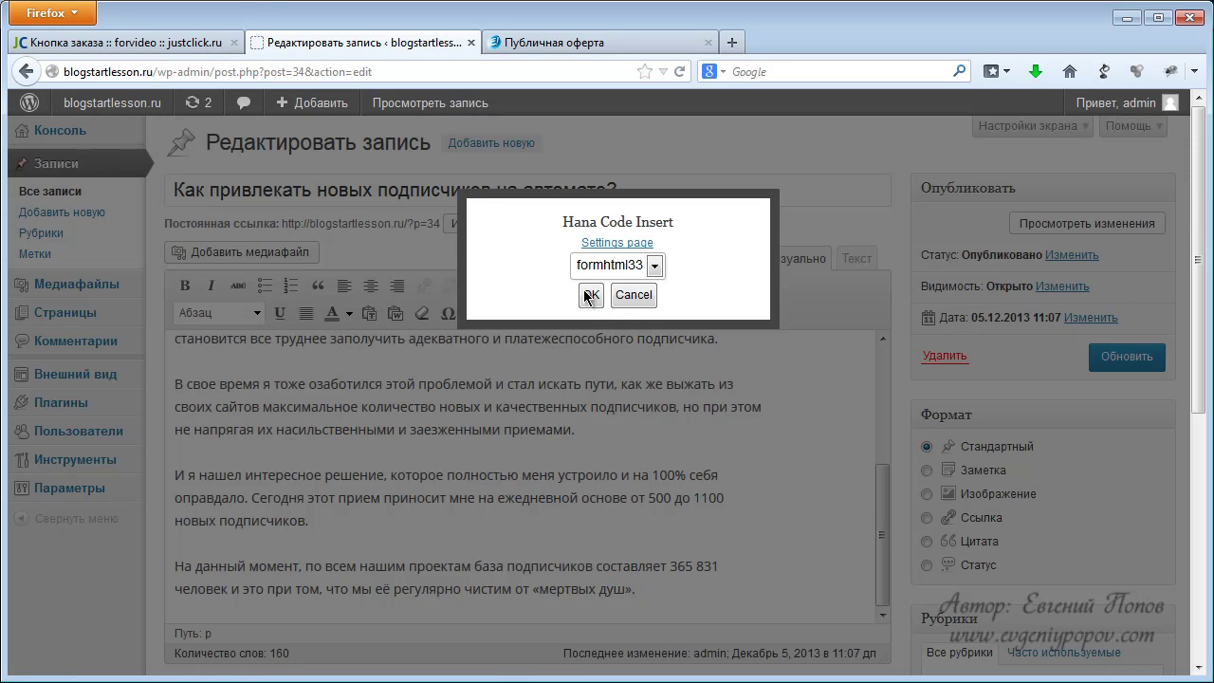
Create a Hana Code Insert entry named button_magnit that contains the copied order button code
left_click(631, 246)
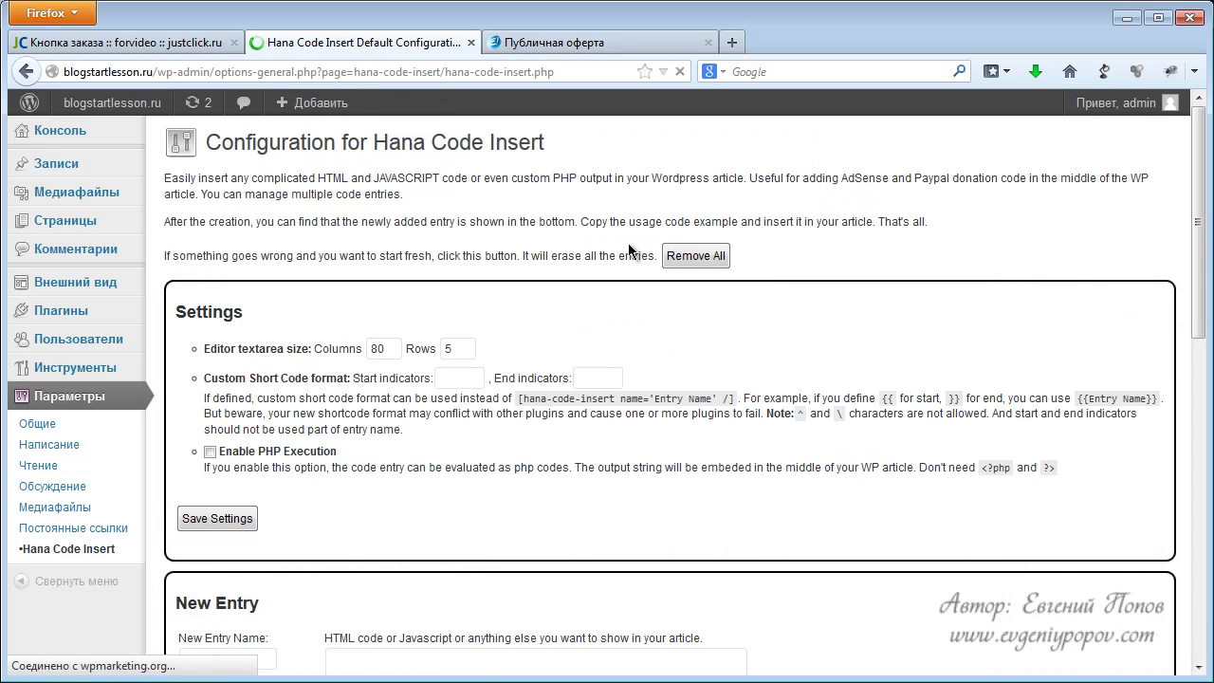
scroll(569, 311, "down", 6)
left_click(384, 357)
key("ctrl+v")
left_click(239, 333)
type("button_magnit")
left_click(231, 500)
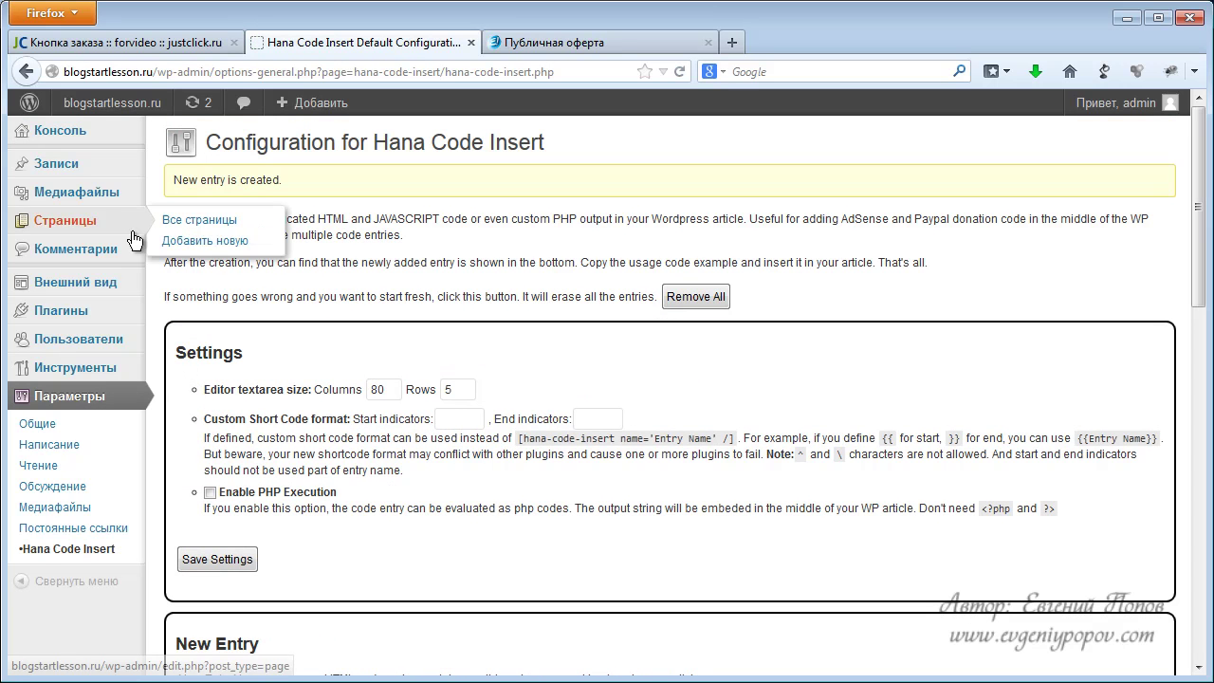
Reopen the post "Как привлекать новых подписчиков на автомате?" for editing and insert the Магнит для подписчика box image below its last paragraph
left_click(63, 169)
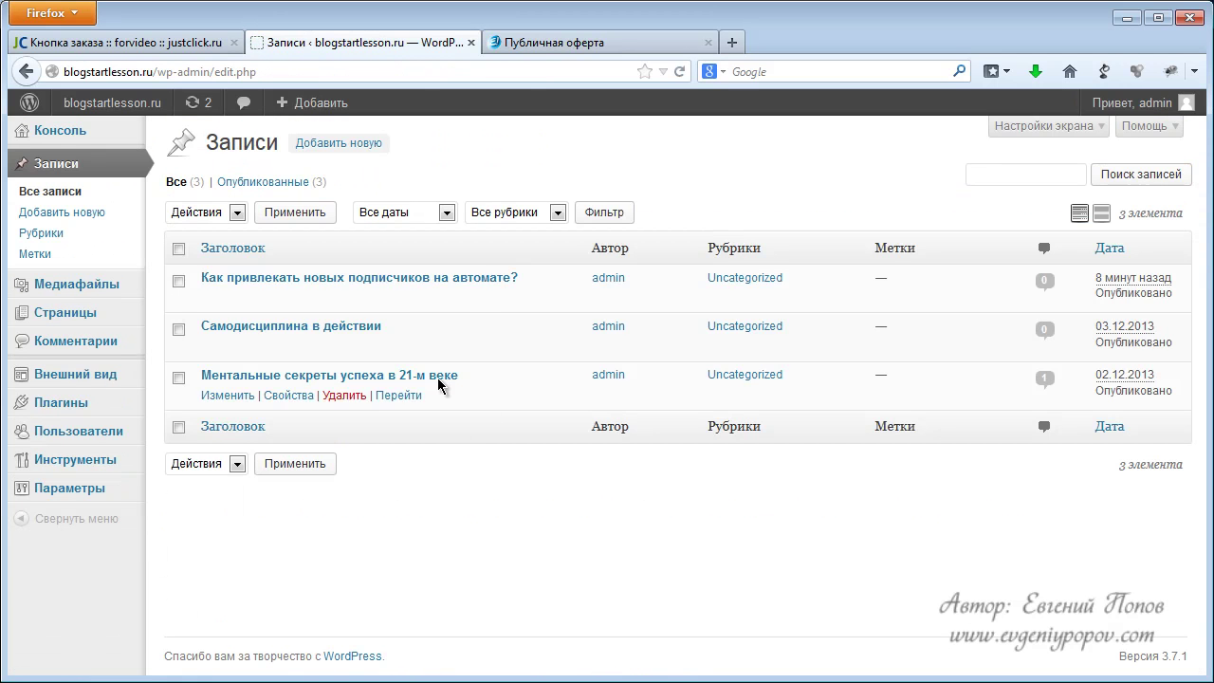
left_click(242, 281)
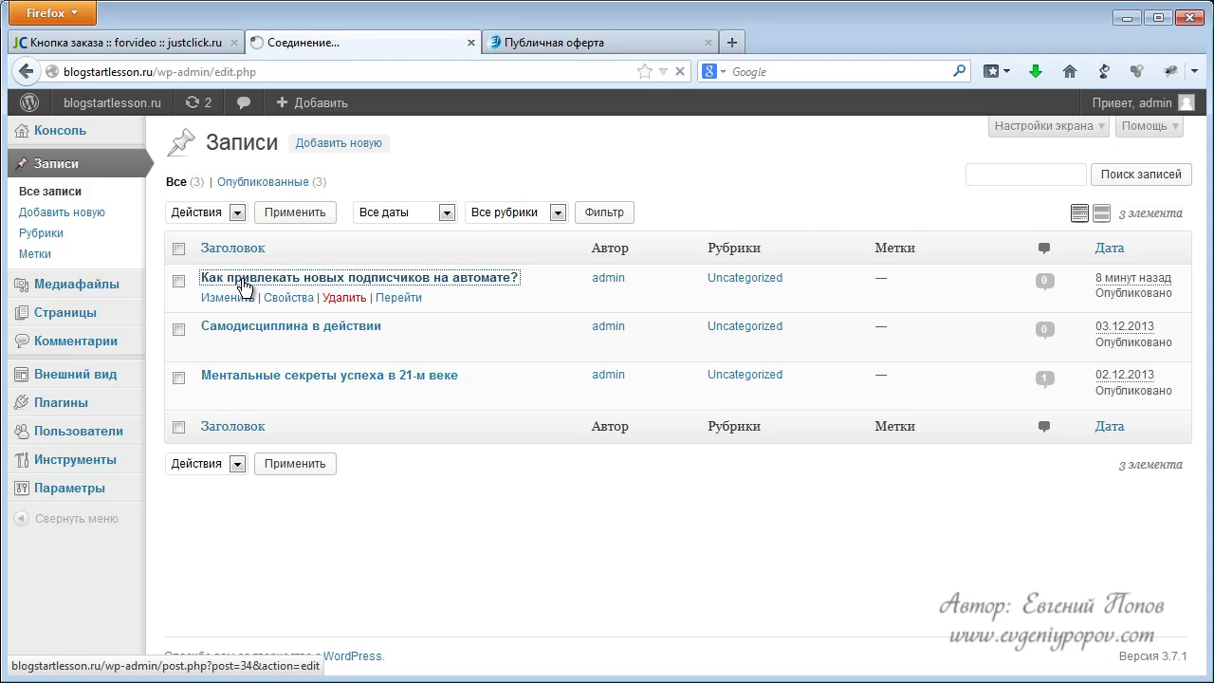
scroll(651, 480, "down", 6)
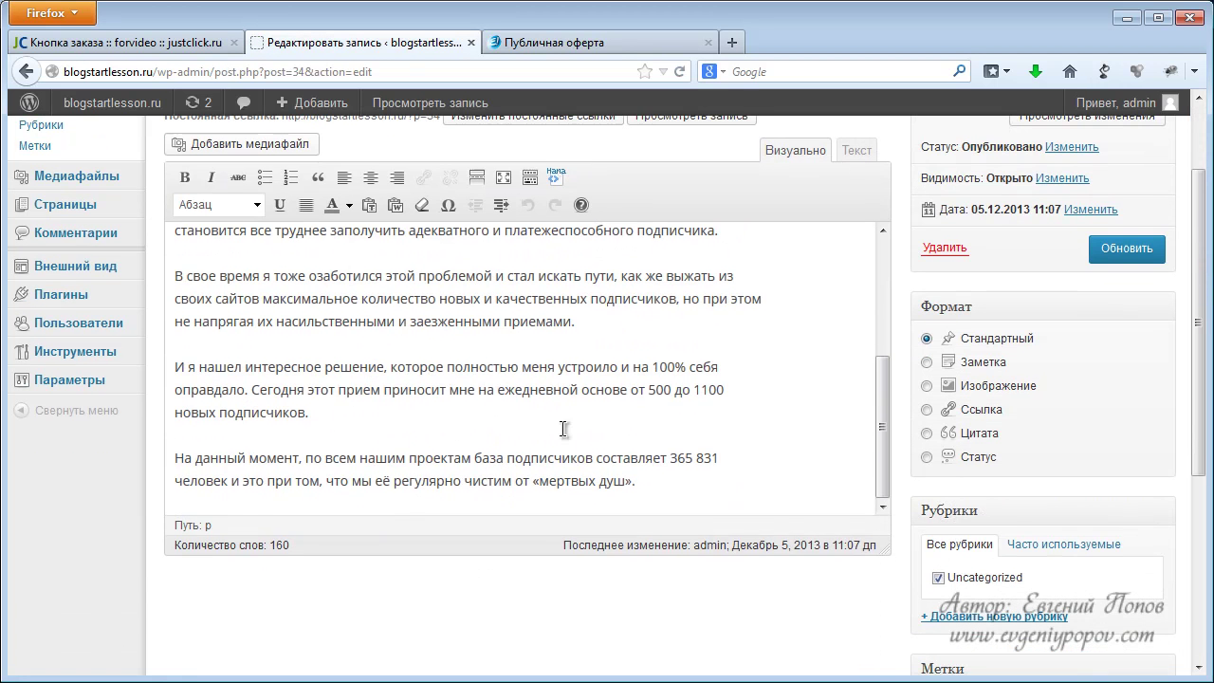
key("Return")
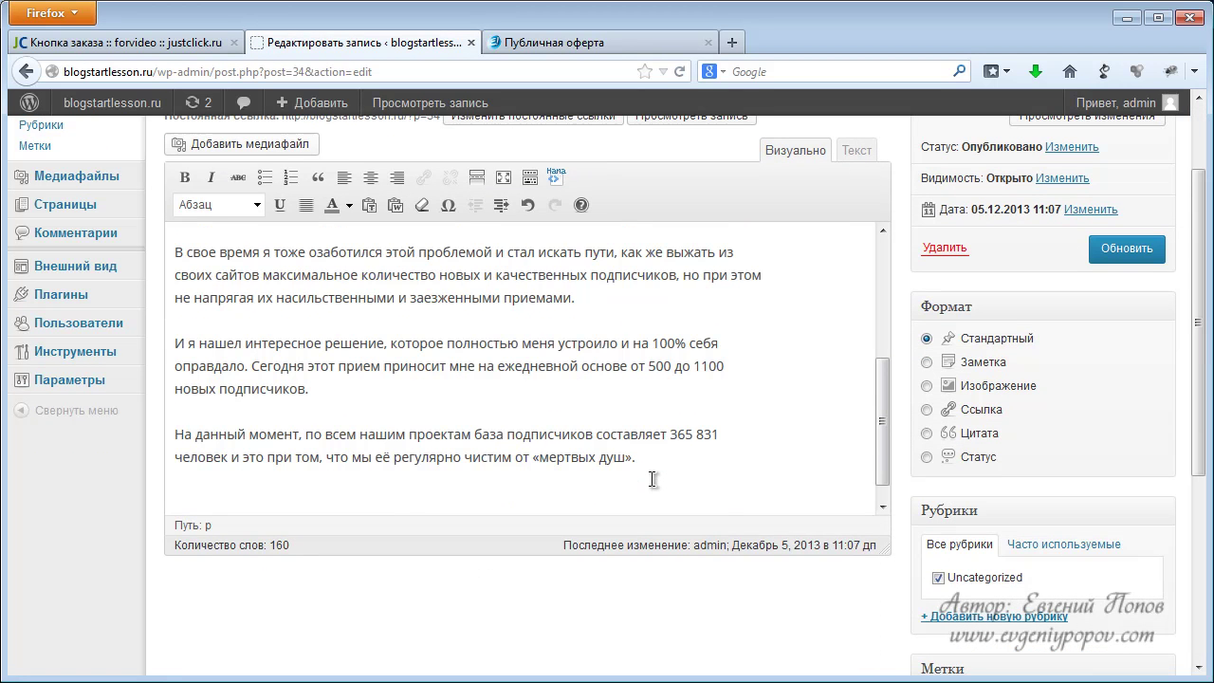
left_click(287, 143)
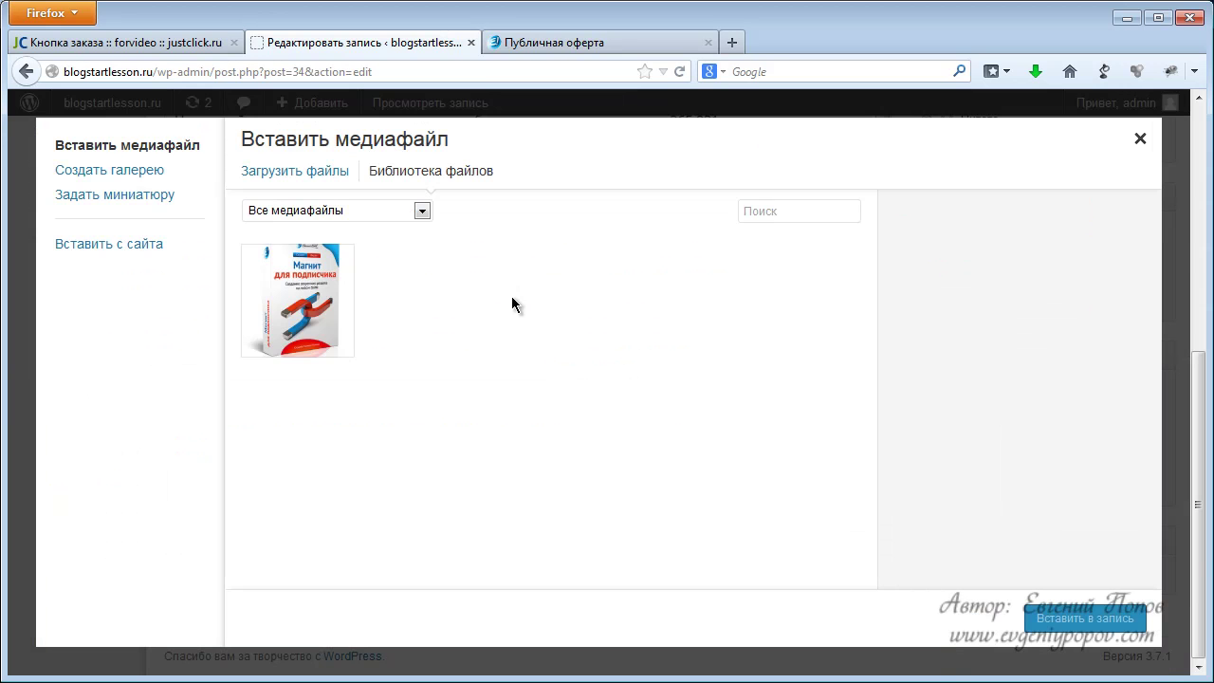
left_click(328, 297)
left_click(1091, 616)
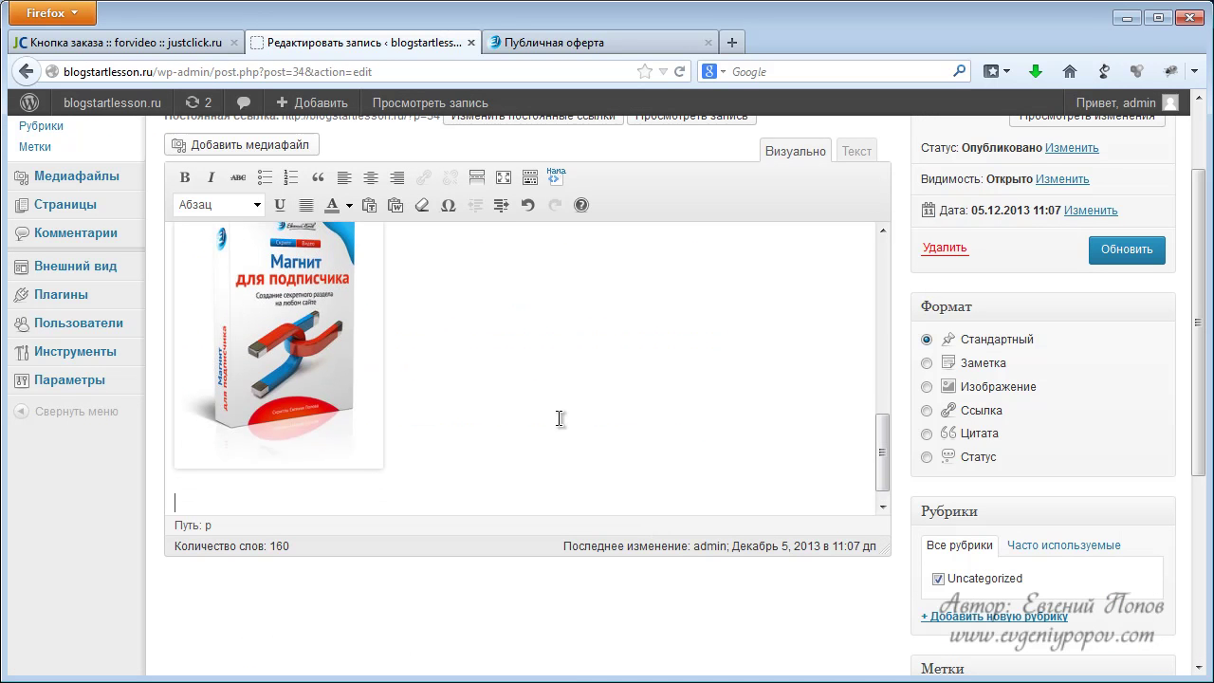
Insert the button_magnit code entry below the box image and update the post
left_click(555, 180)
left_click(578, 265)
left_click(597, 325)
left_click(590, 294)
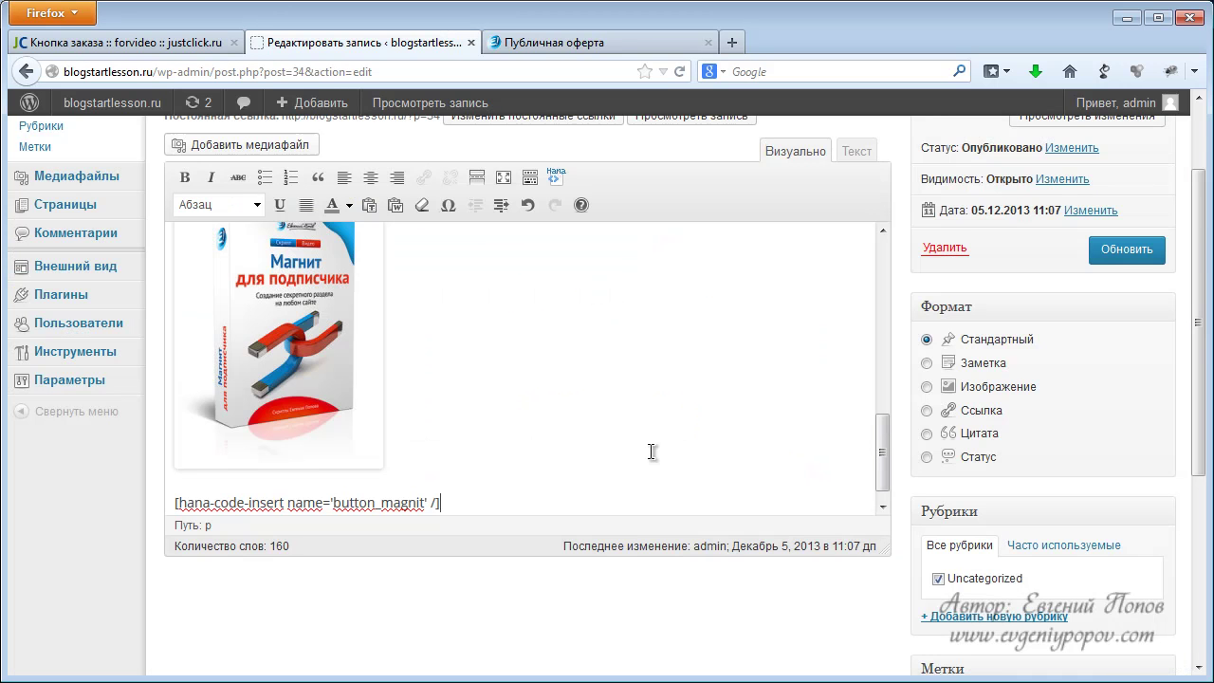
scroll(567, 559, "down", 2)
scroll(586, 484, "up", 4)
left_click(1120, 357)
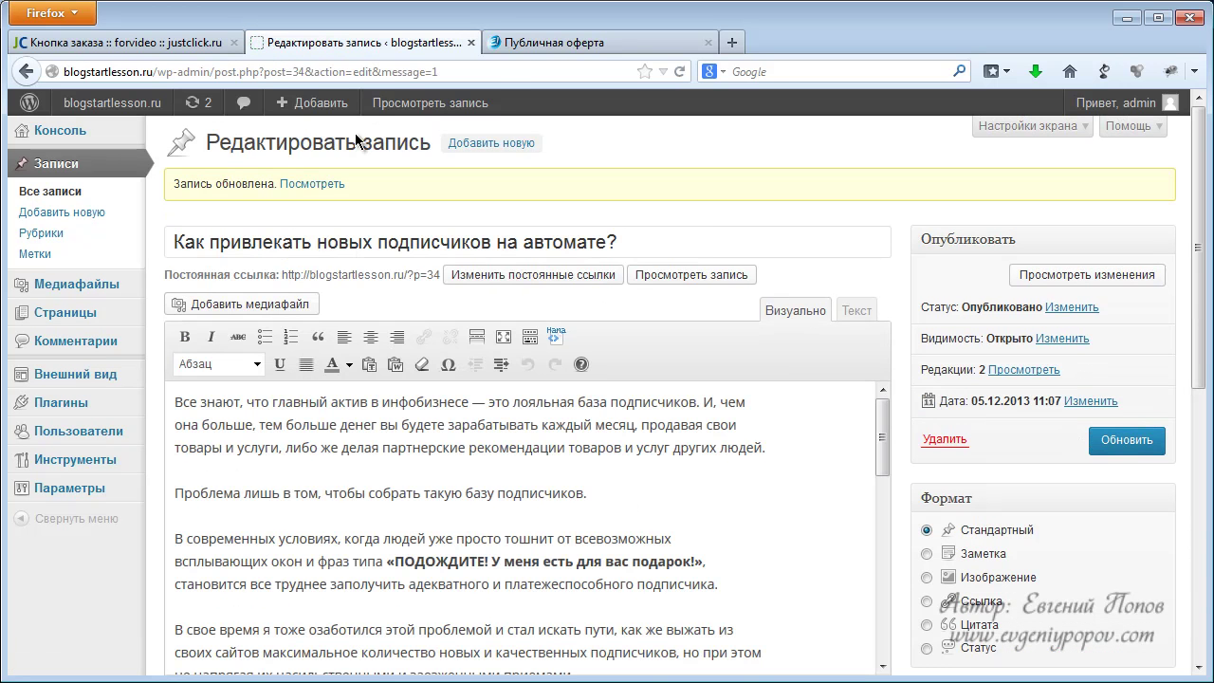
View the published post, follow its Заказать button and examine the order page it leads to
left_click(430, 104)
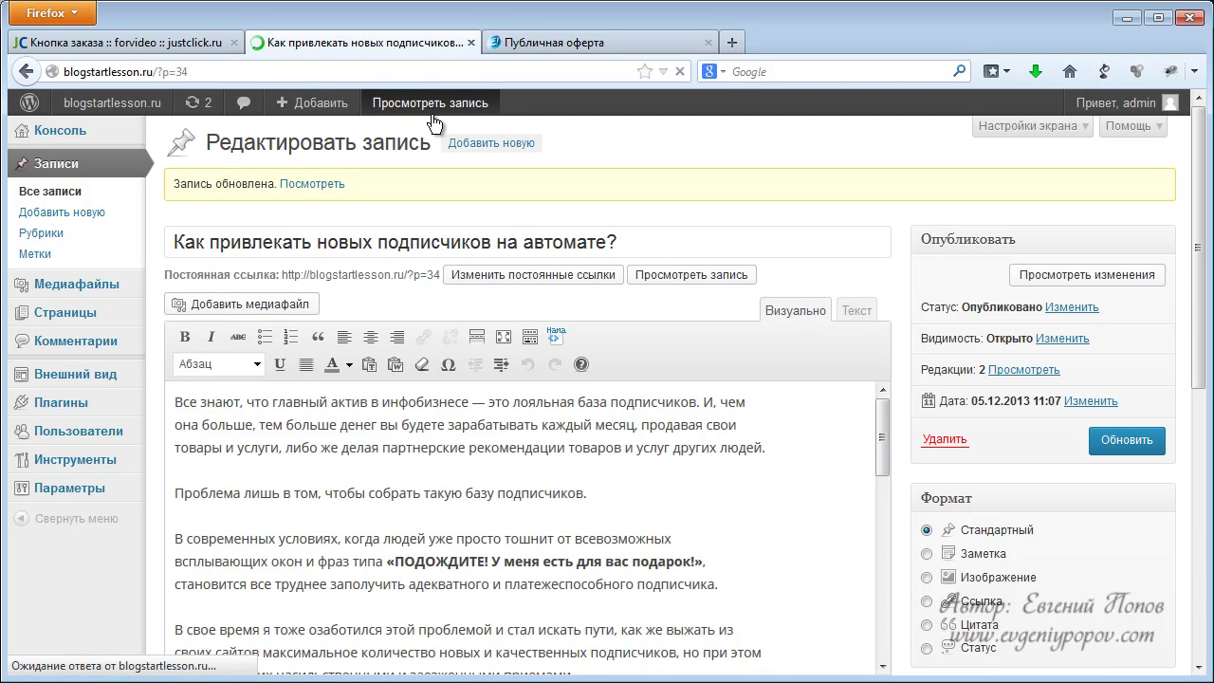
scroll(389, 358, "down", 10)
scroll(396, 299, "down", 3)
scroll(399, 428, "down", 3)
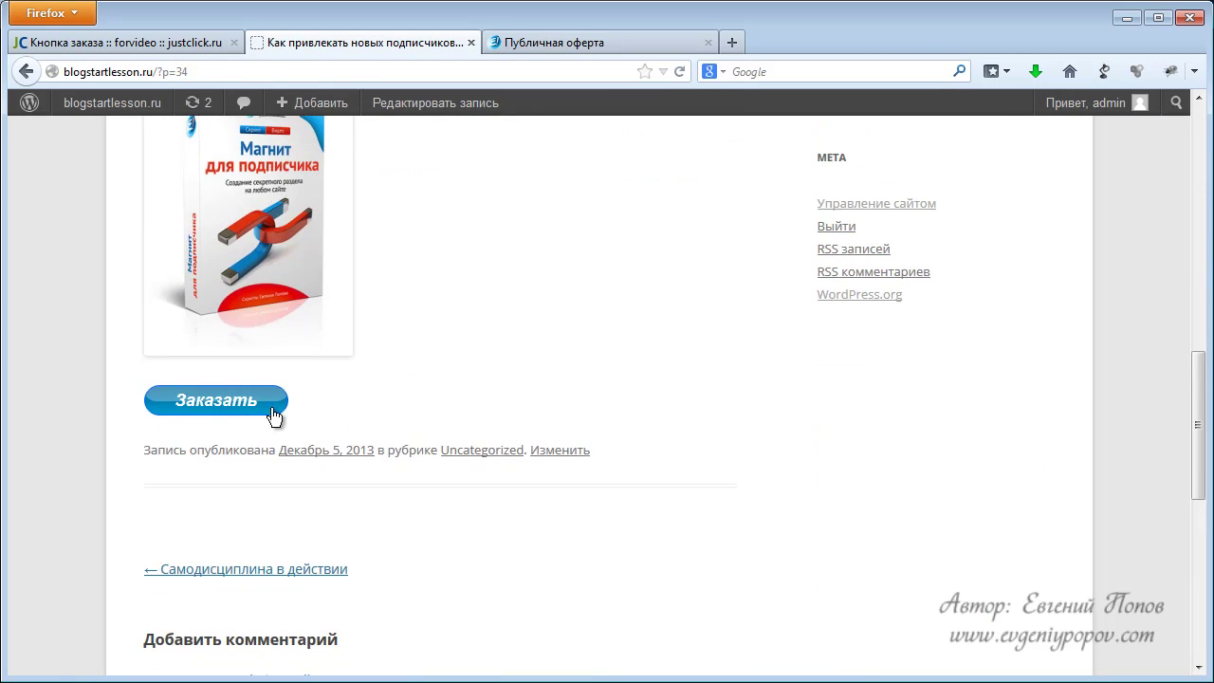
left_click(218, 402)
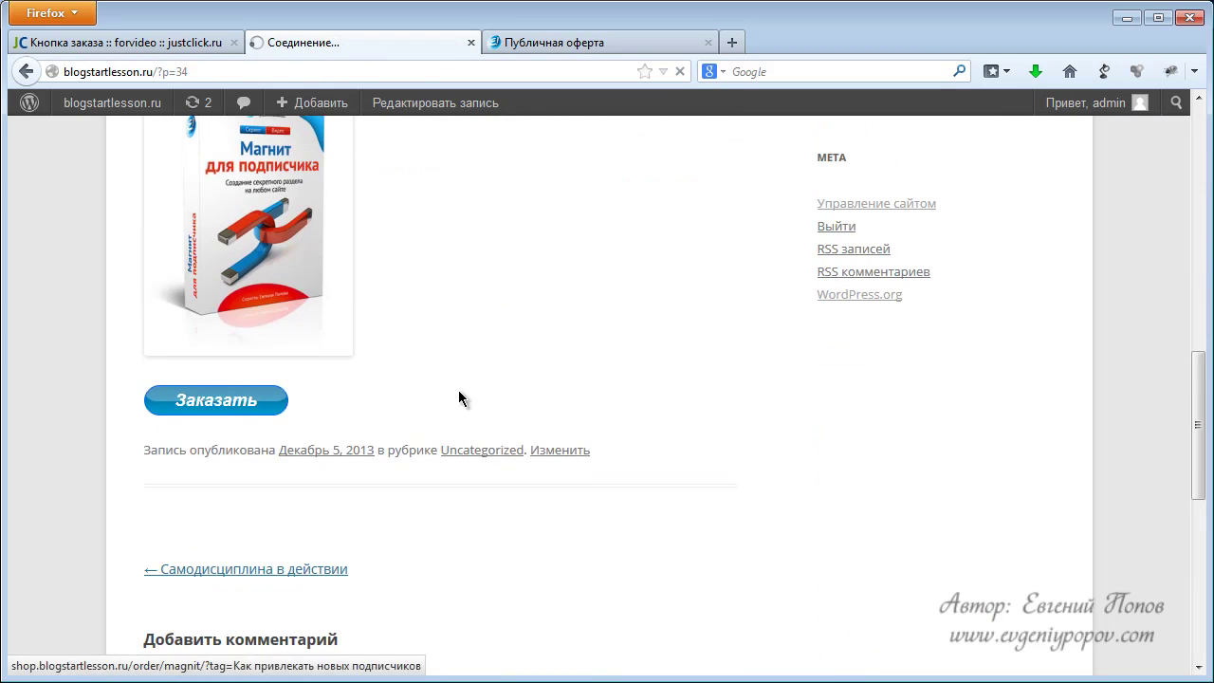
scroll(549, 374, "down", 6)
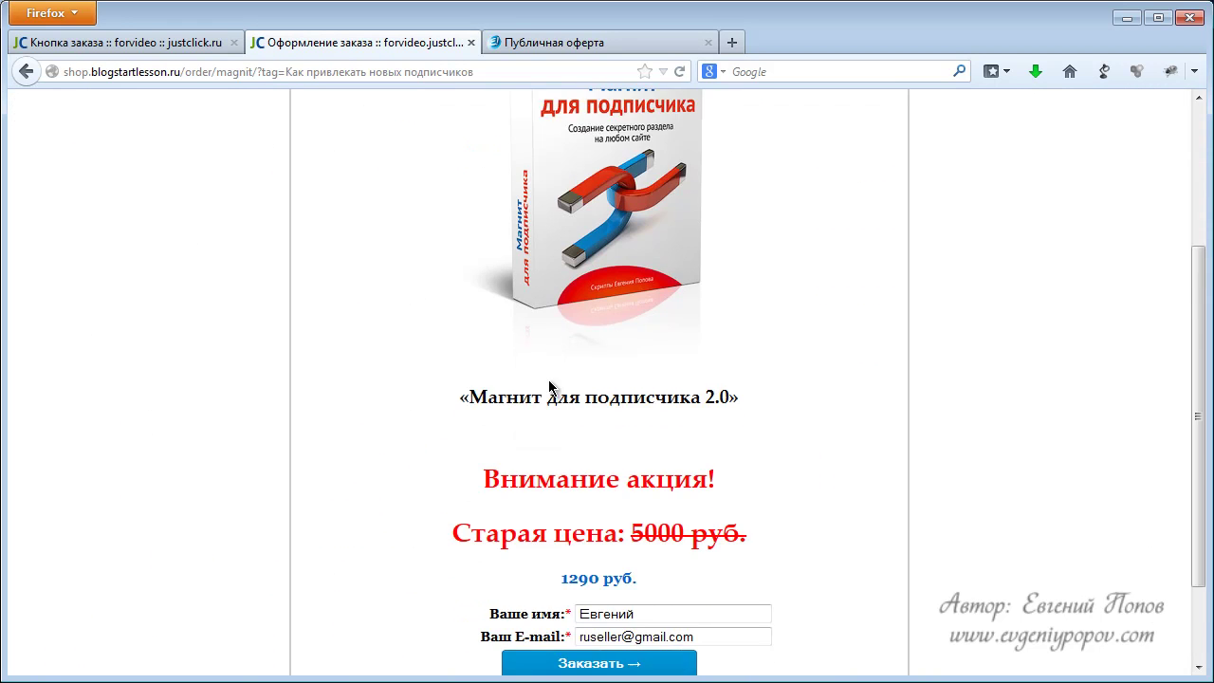
scroll(756, 573, "up", 5)
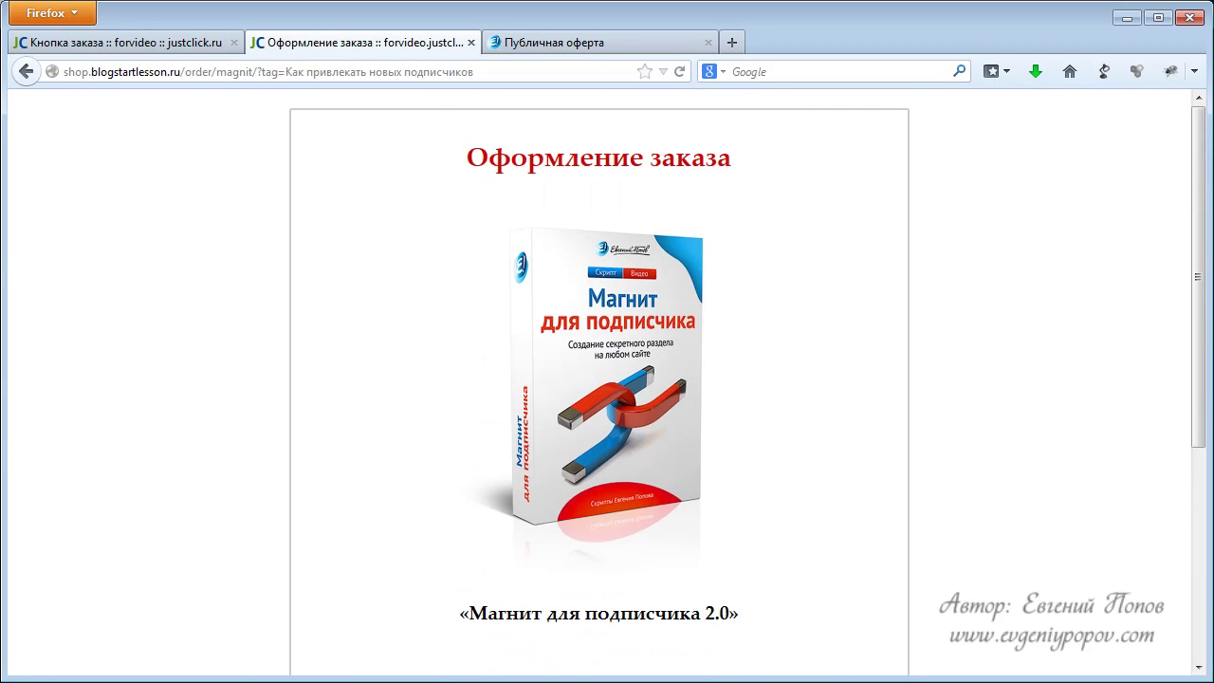
Check the shop's JustClick tab, and return from the order page to the blog post's Заказать button
left_click(159, 43)
left_click(166, 215)
key("F5")
scroll(167, 217, "down", 3)
left_click(316, 42)
left_click(26, 71)
scroll(214, 321, "down", 1)
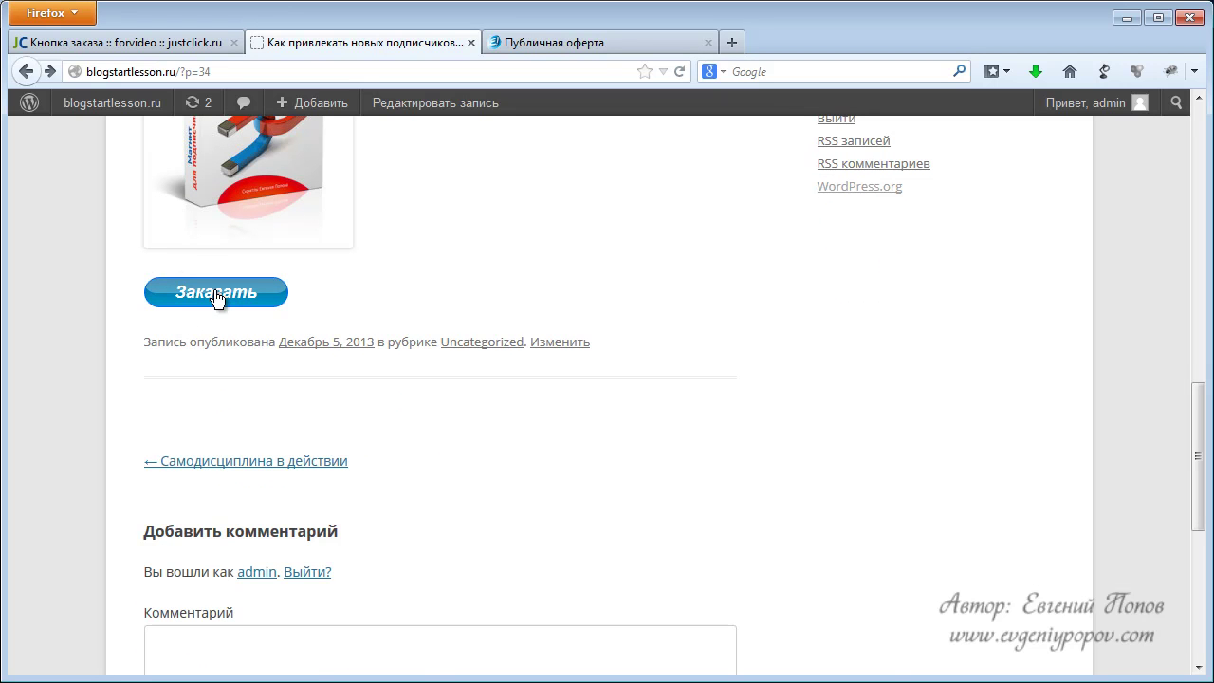
Open JustClick's order form generator and examine its product, form field and appearance settings
left_click(121, 43)
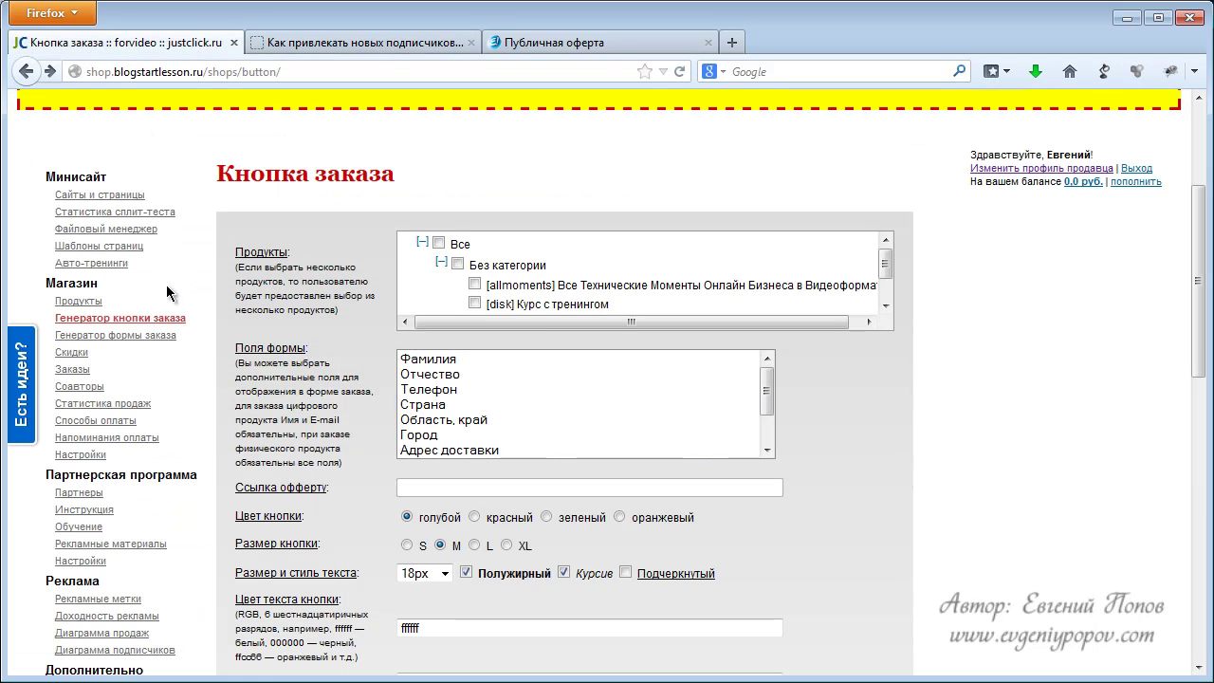
left_click(143, 340)
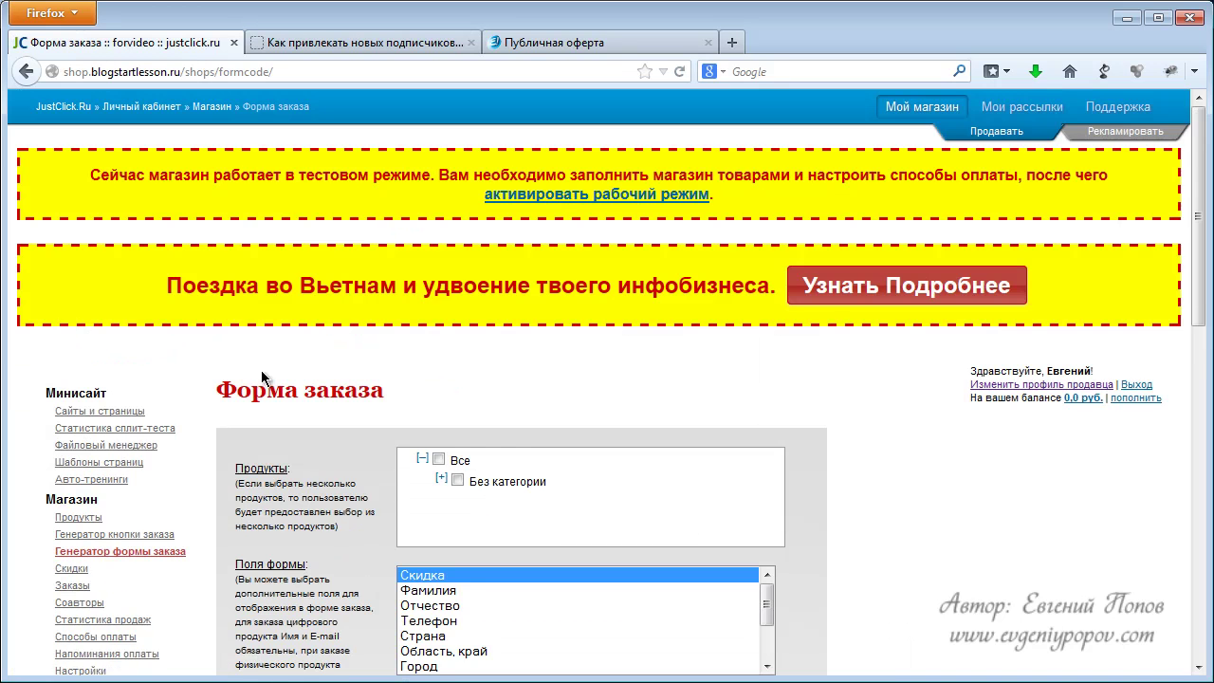
scroll(435, 400, "down", 5)
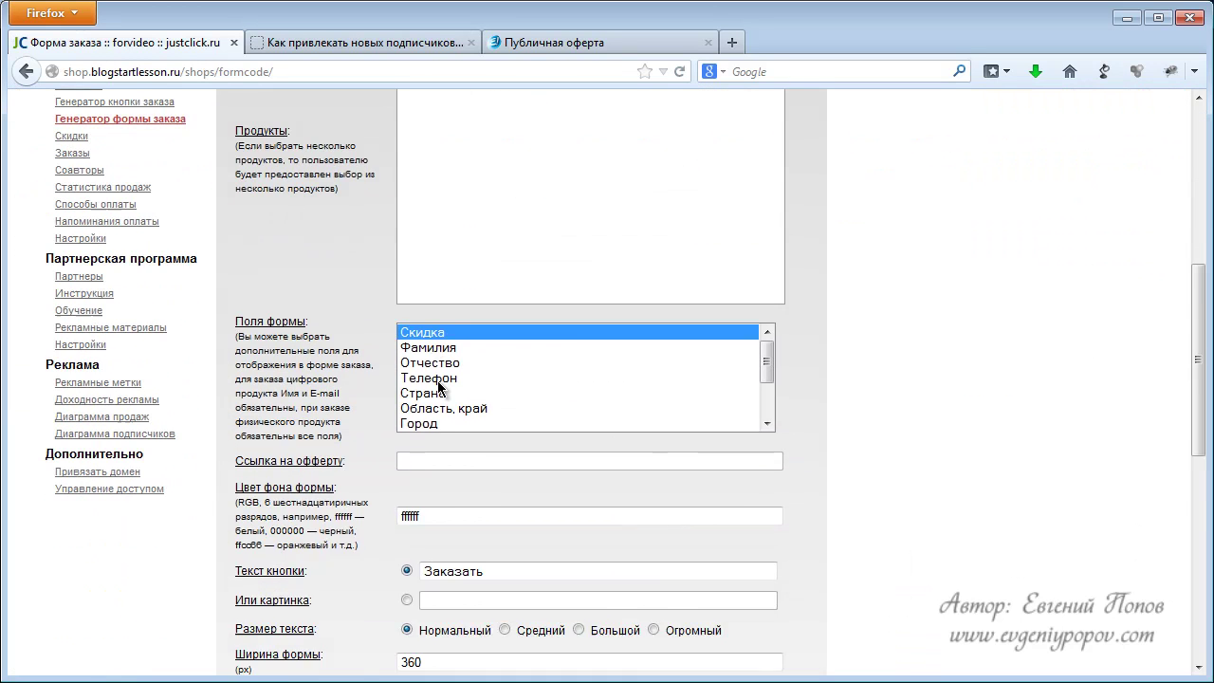
scroll(570, 350, "up", 2)
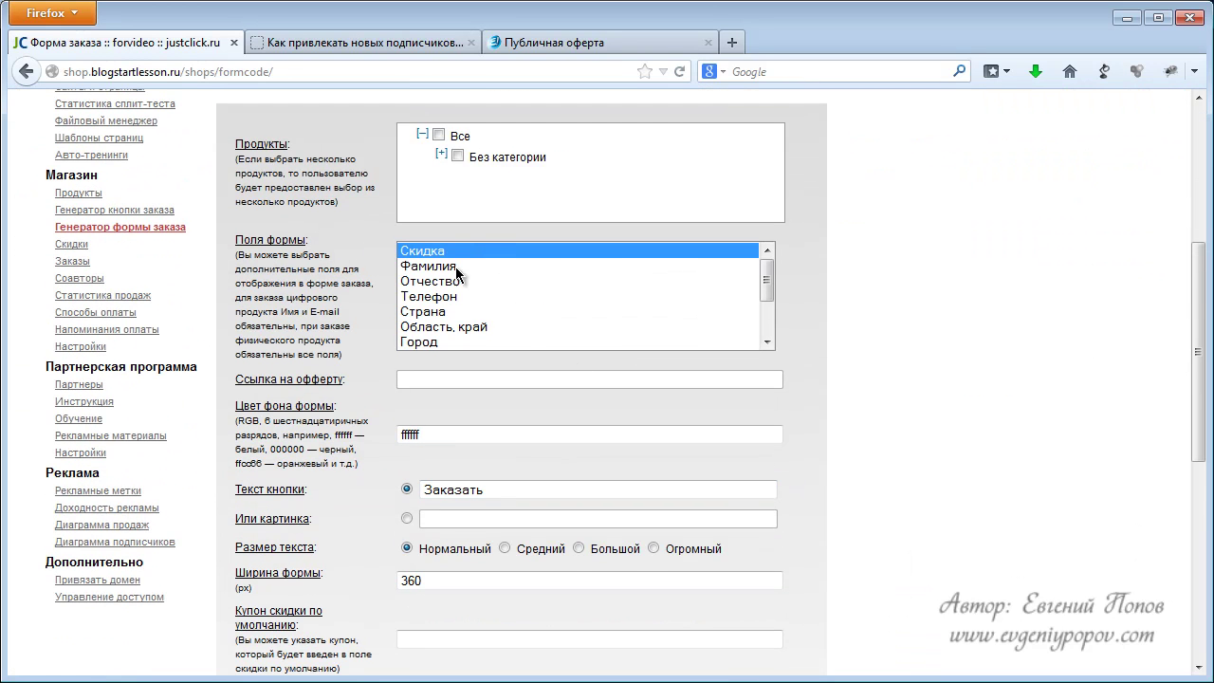
scroll(508, 273, "down", 9)
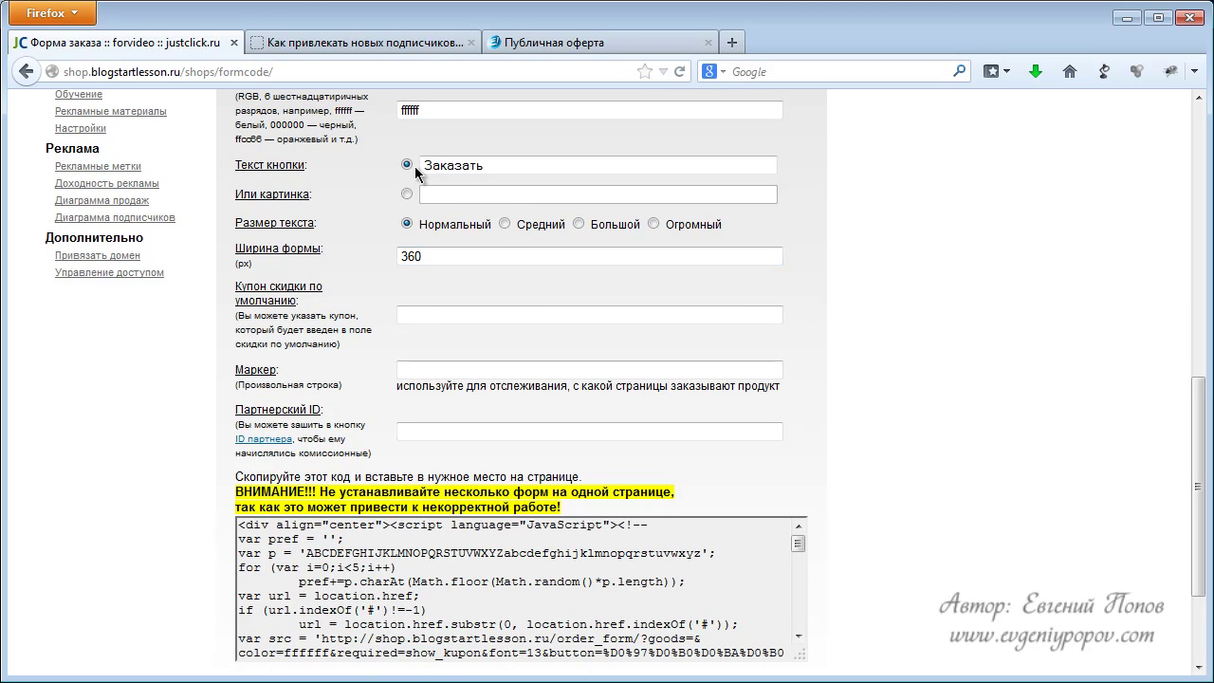
Examine the order form's button text and picture options and its generated code, leaving the text option selected
double_click(480, 166)
left_click(407, 194)
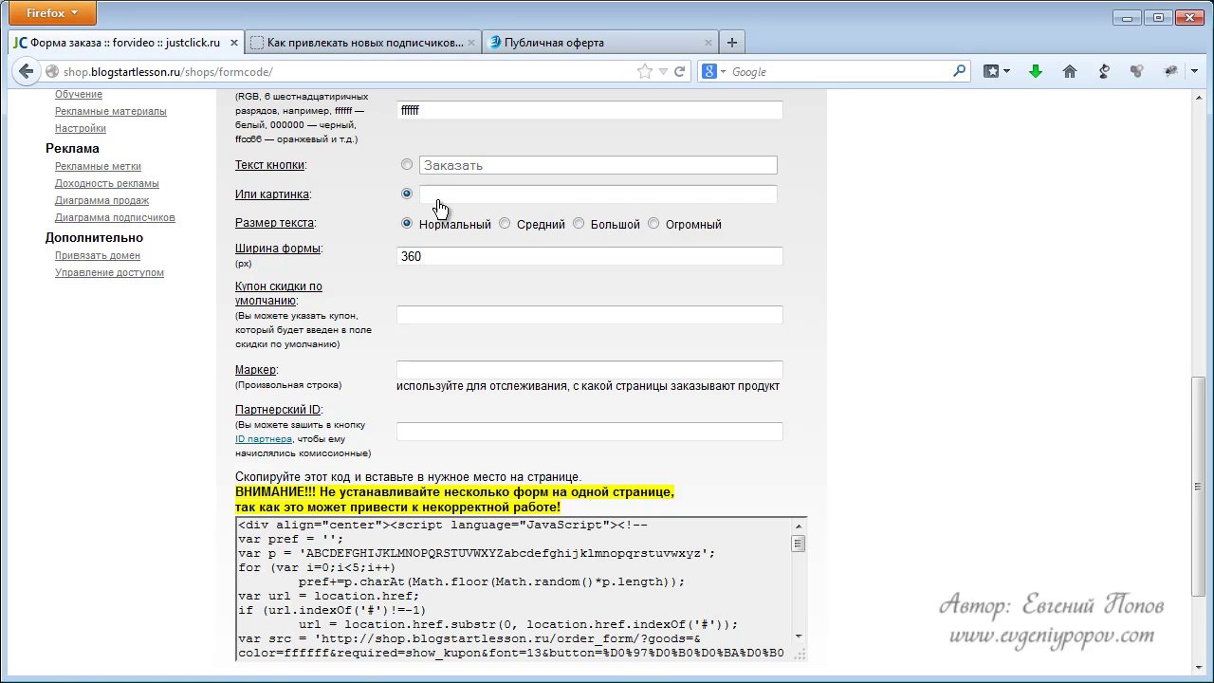
left_click(407, 165)
scroll(446, 242, "down", 2)
scroll(415, 251, "down", 1)
left_click_drag(245, 380, 485, 464)
scroll(394, 357, "up", 1)
scroll(392, 356, "up", 12)
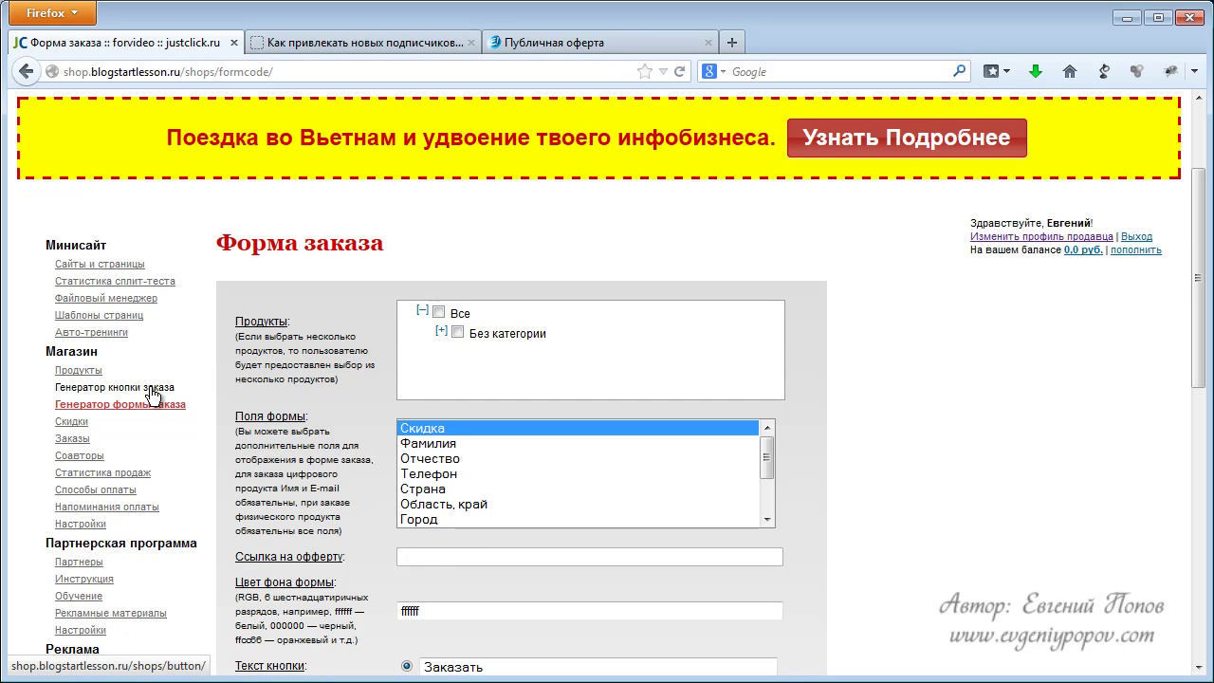
Reopen the order button generator and copy the generated HTML code of the default Заказать button
left_click(151, 390)
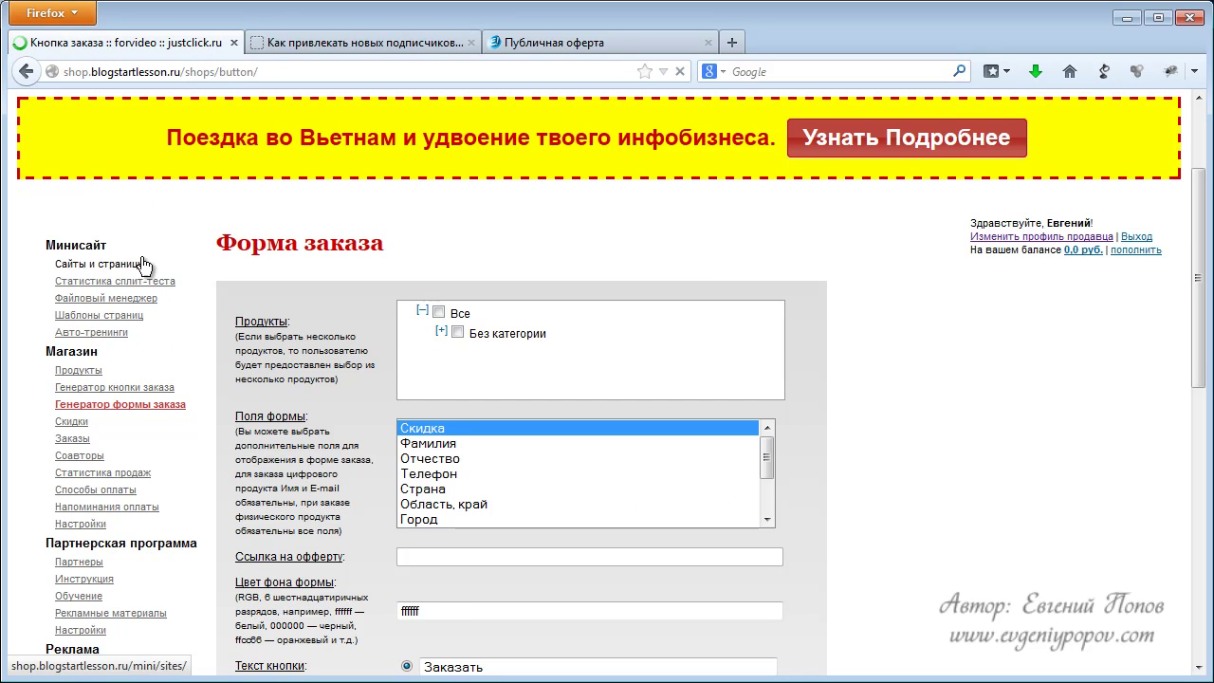
left_click(441, 477)
scroll(451, 453, "down", 5)
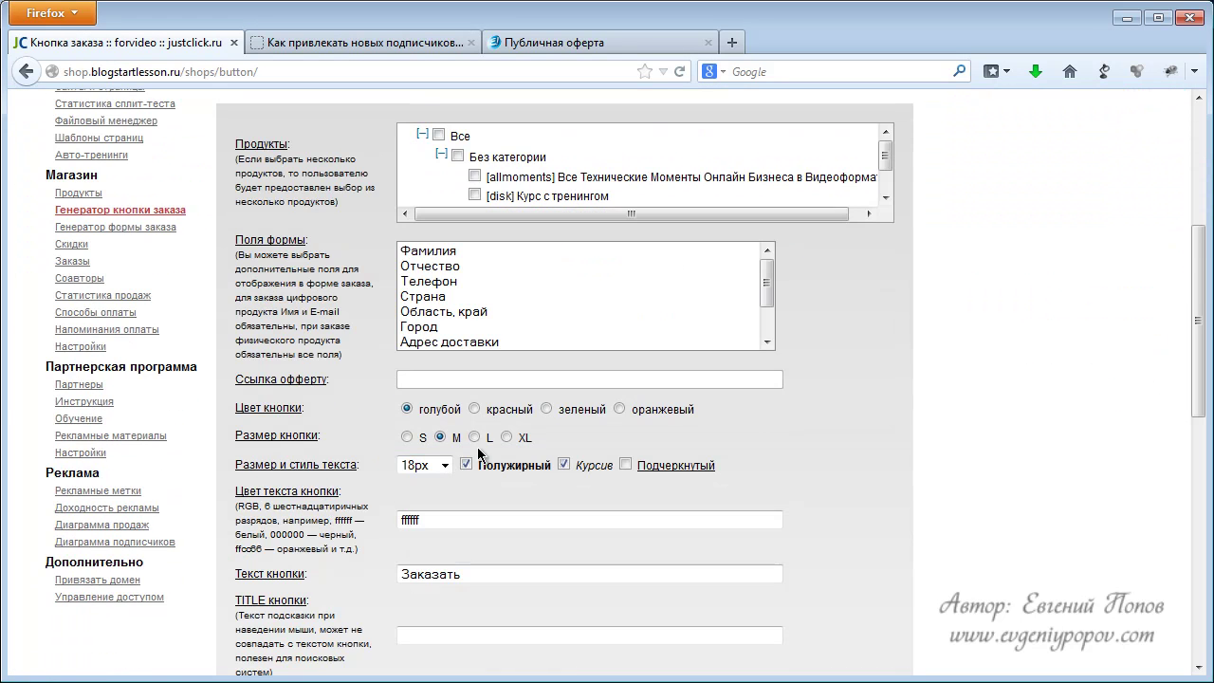
scroll(751, 378, "down", 7)
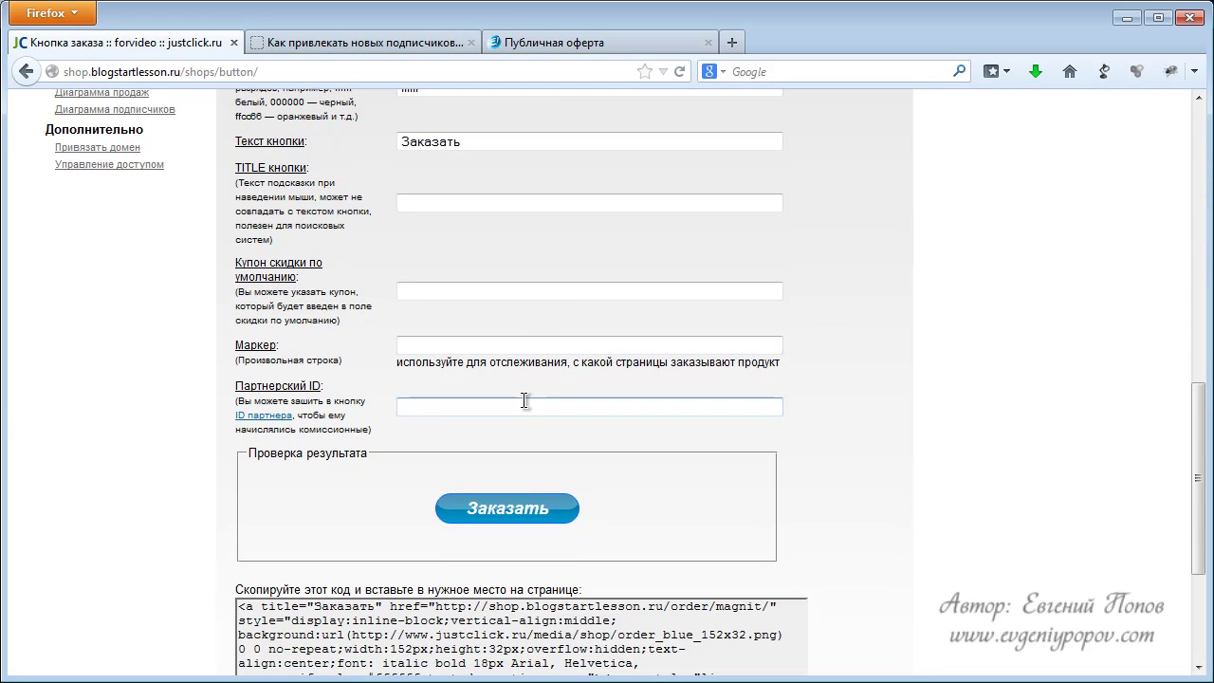
scroll(441, 509, "down", 4)
left_click(480, 475)
right_click(436, 441)
left_click(483, 502)
Open the minisite section's list of sites and pages in JustClick
scroll(227, 336, "up", 15)
scroll(216, 350, "up", 3)
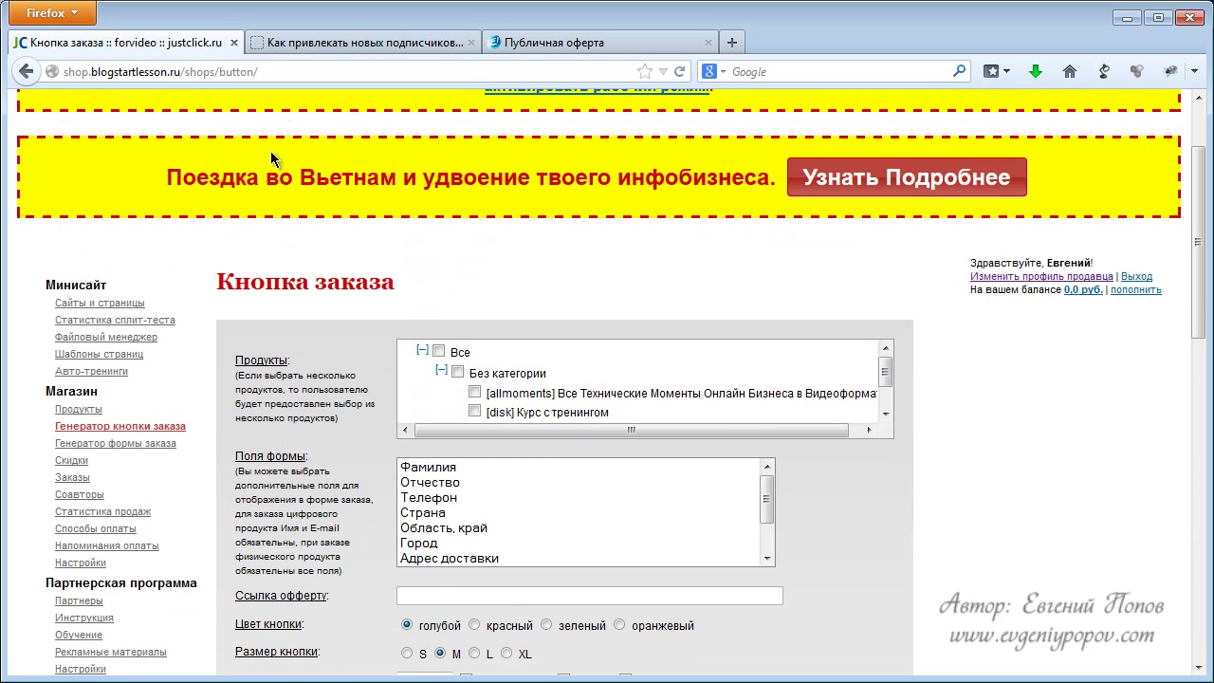
left_click(101, 302)
scroll(401, 366, "down", 2)
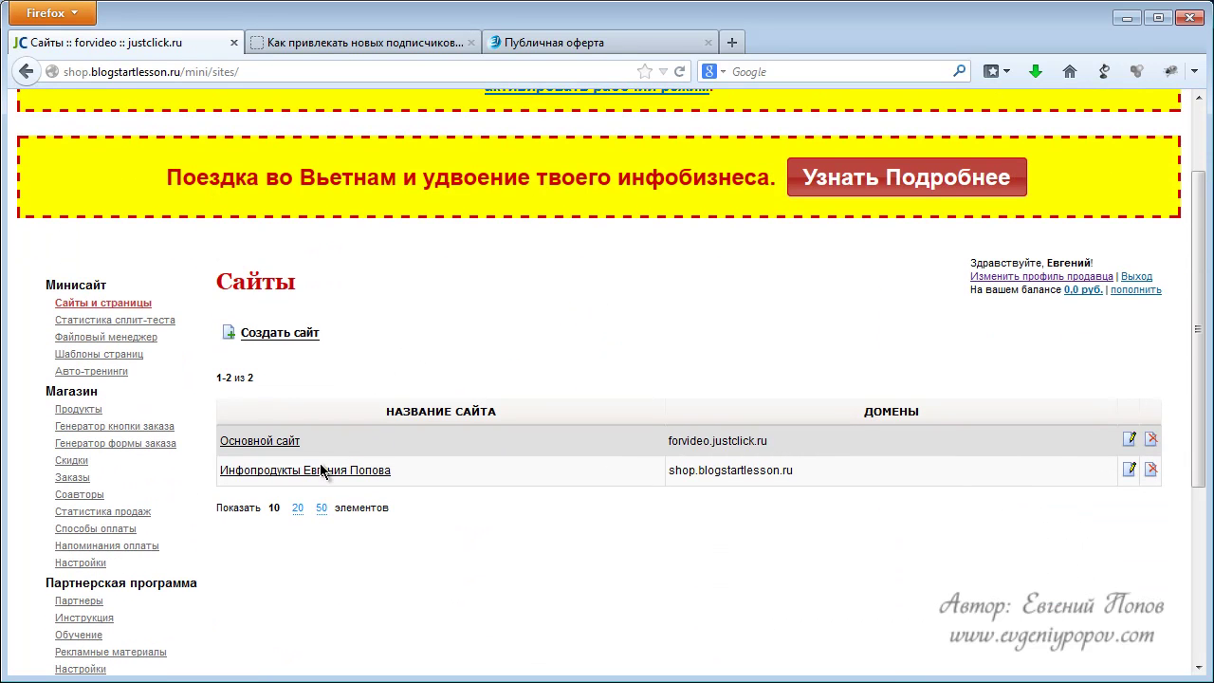